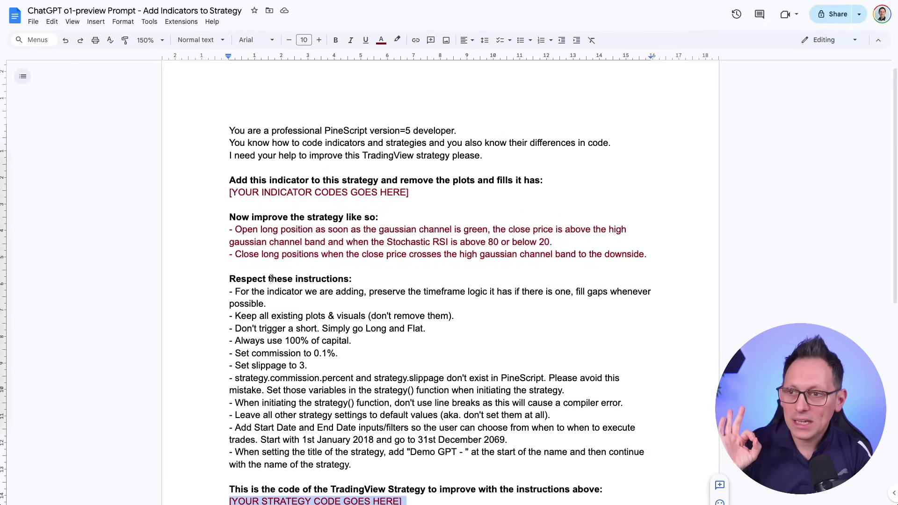
drag(229, 229, 647, 254)
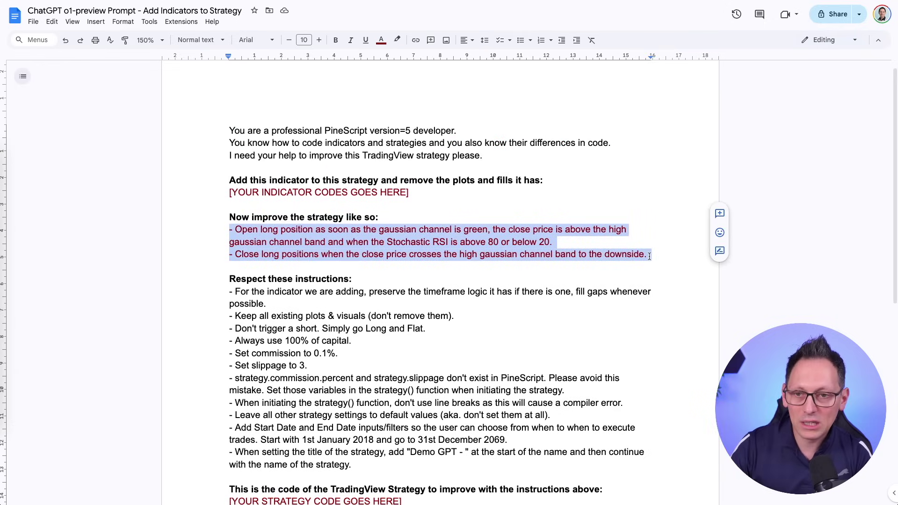
click(631, 213)
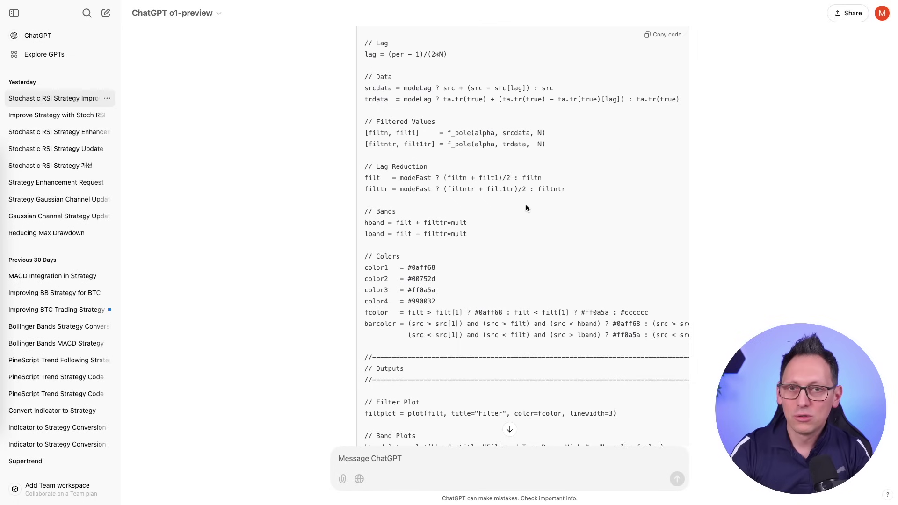
scroll(525, 208, down, 10)
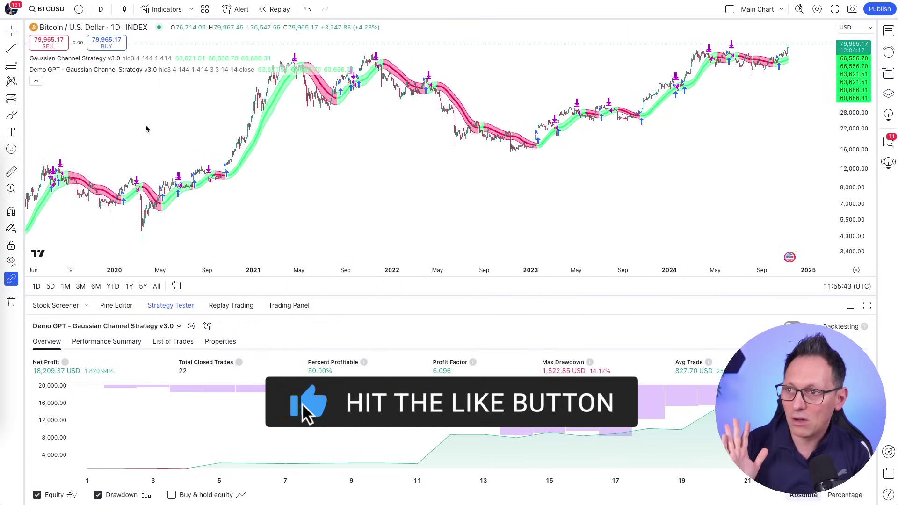
- Hide the Demo GPT strategy and collapse the Strategy Tester so the chart fills the window
click(263, 69)
click(849, 306)
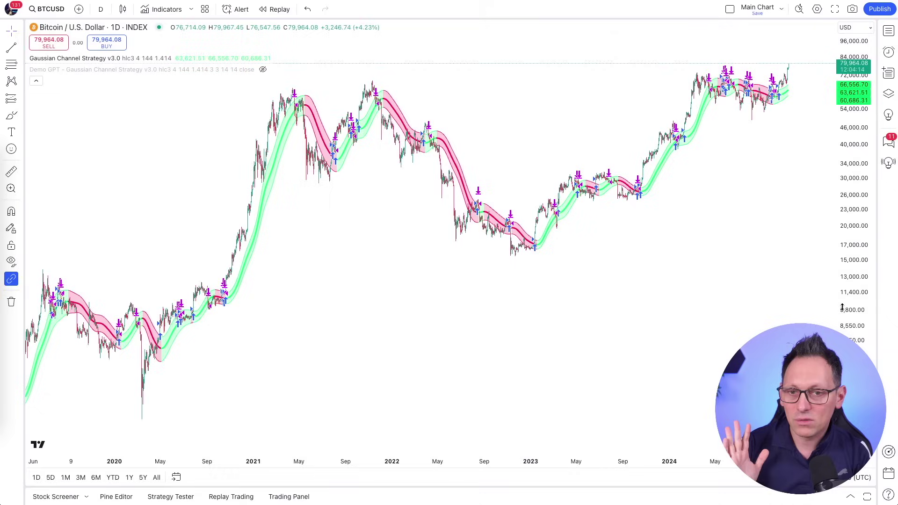
scroll(551, 323, up, 6)
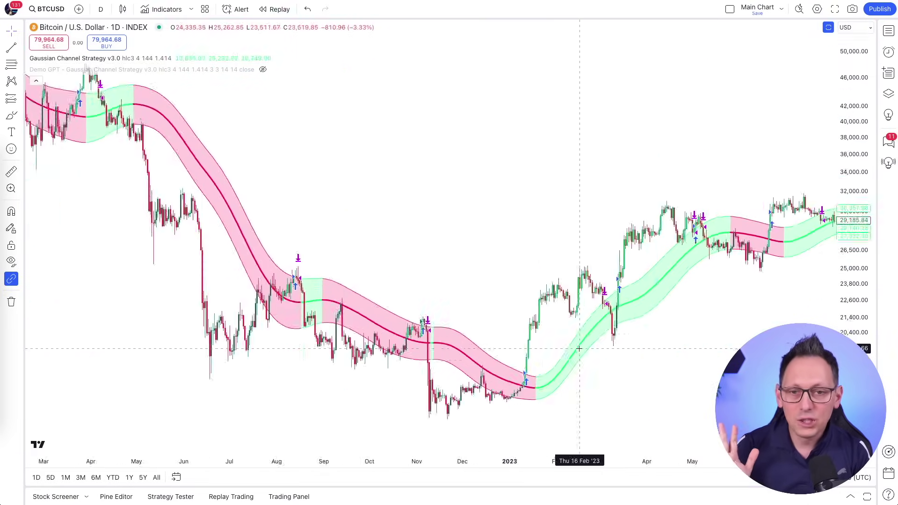
scroll(579, 349, up, 3)
scroll(569, 349, right, 15)
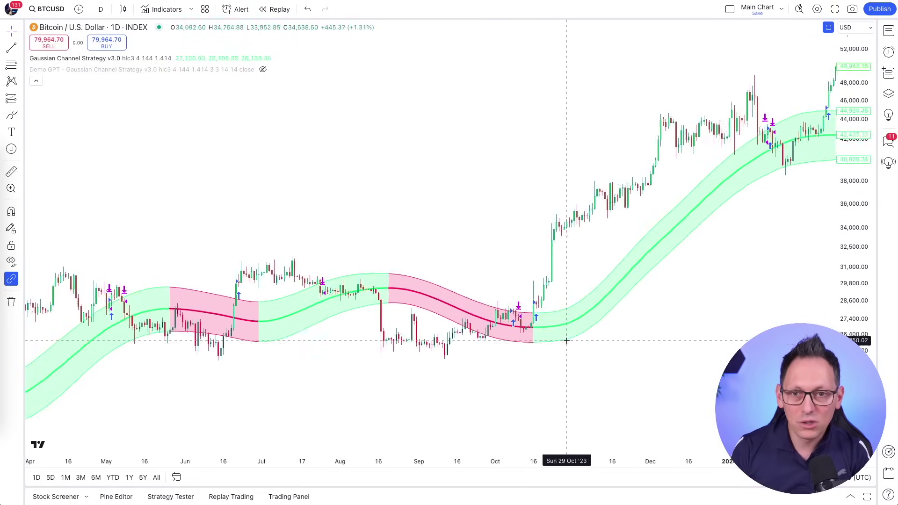
scroll(566, 340, up, 3)
scroll(563, 340, left, 6)
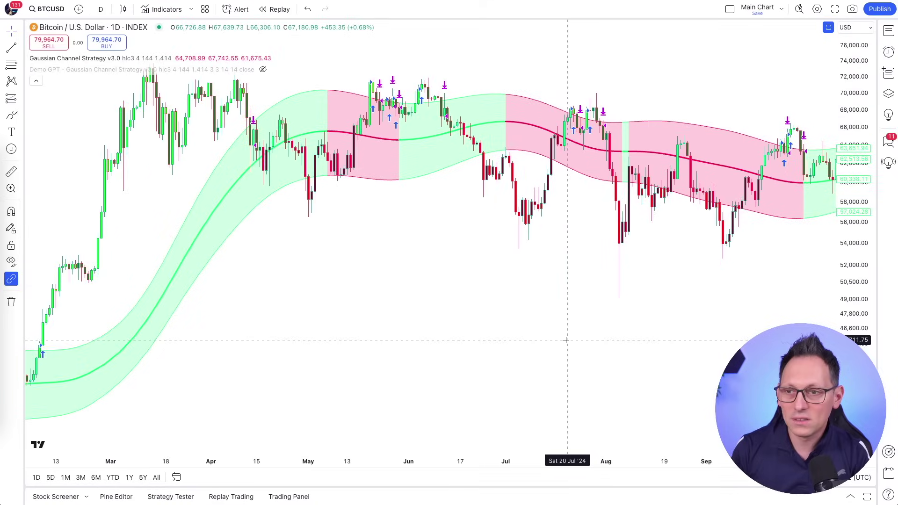
scroll(374, 89, up, 5)
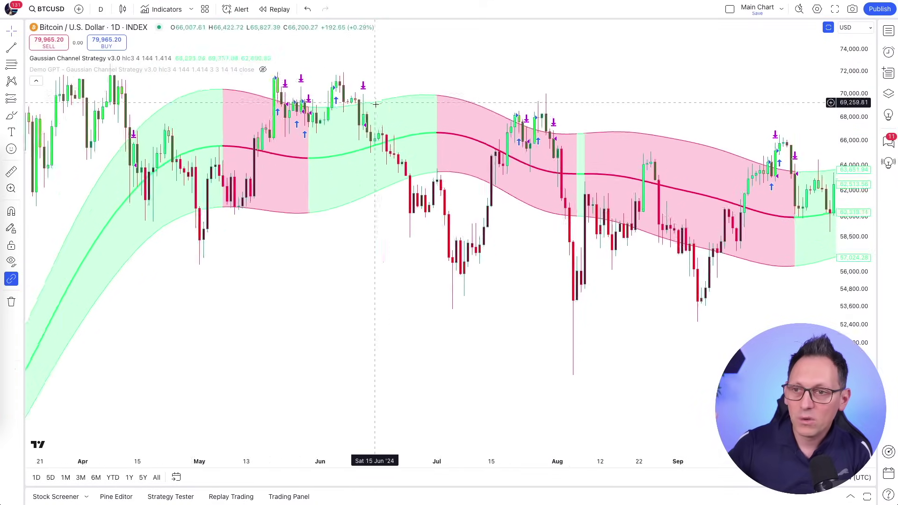
scroll(381, 111, up, 1)
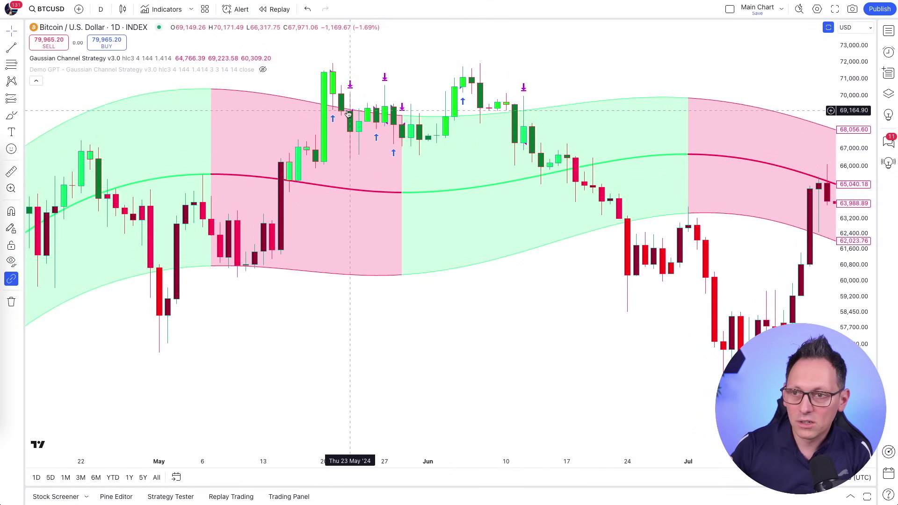
scroll(345, 140, left, 3)
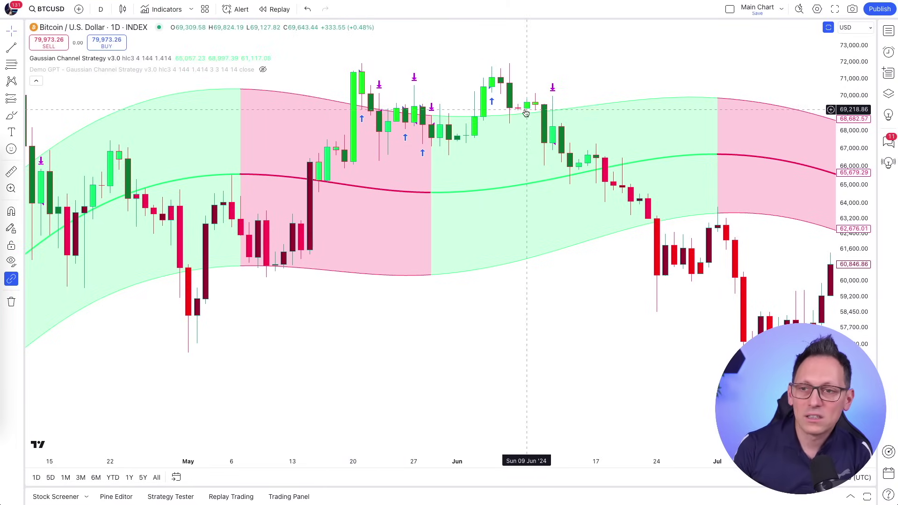
- Measure the price gain over the latest rally, then bring back the Strategy Tester results
scroll(538, 156, down, 2)
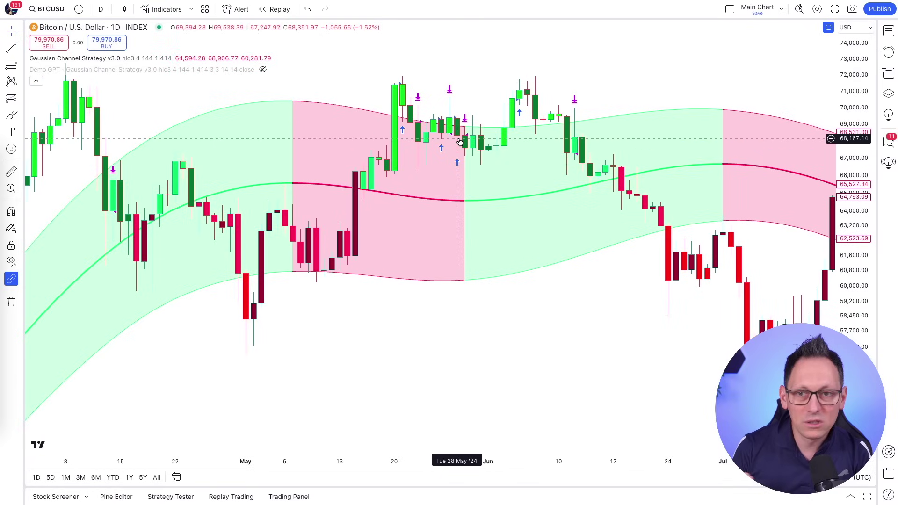
scroll(459, 120, down, 3)
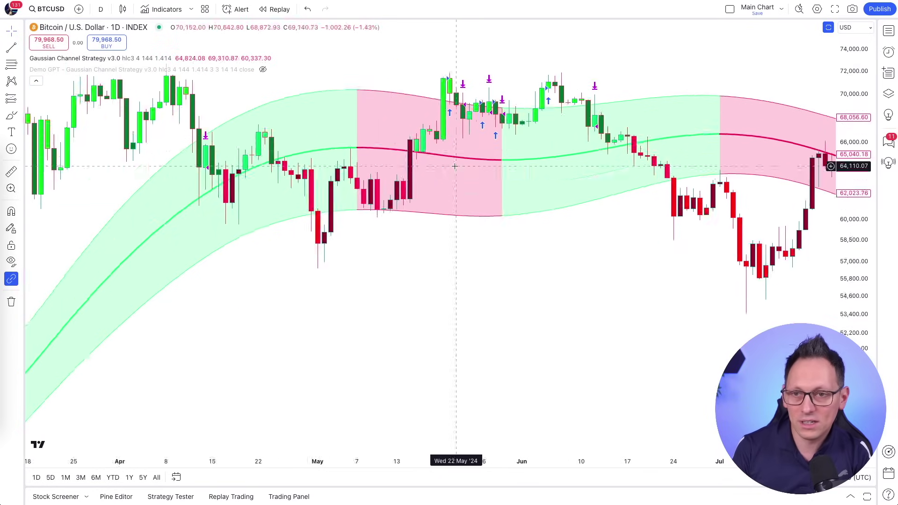
scroll(463, 171, right, 3)
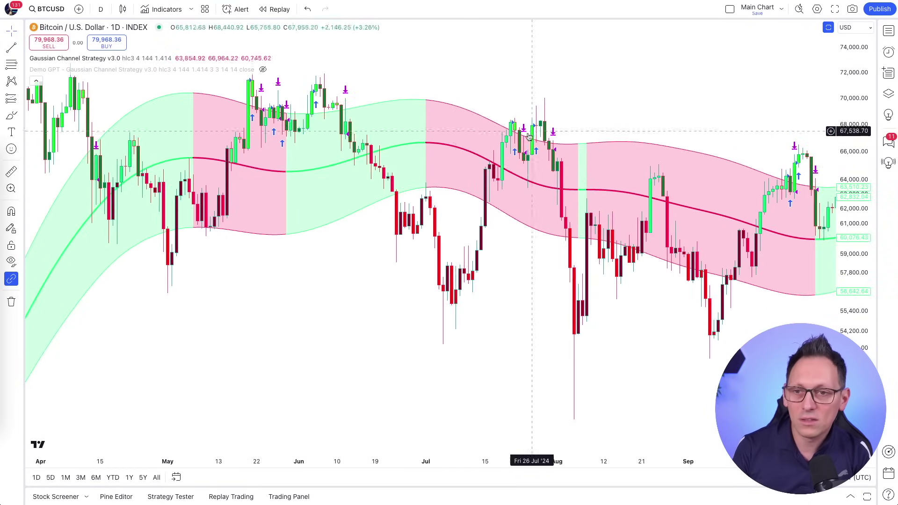
scroll(552, 130, right, 5)
scroll(584, 177, down, 2)
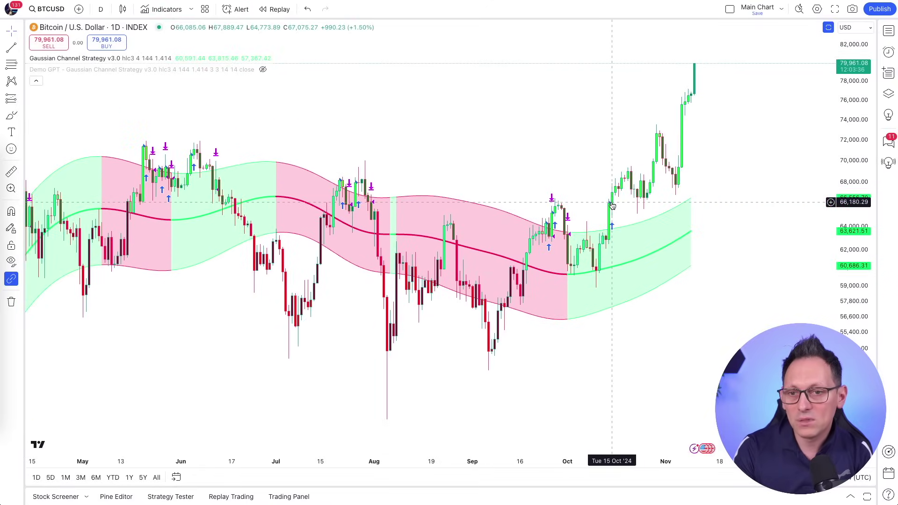
shift+click(612, 202)
click(731, 63)
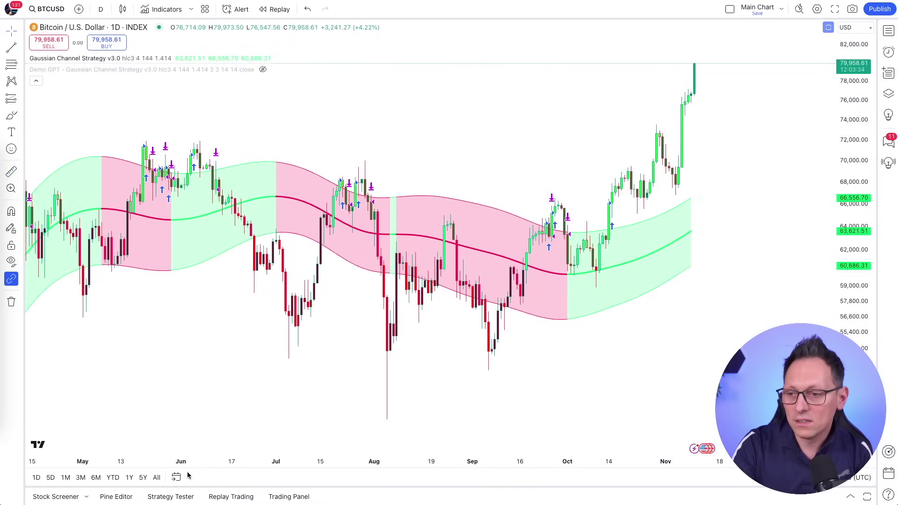
click(189, 496)
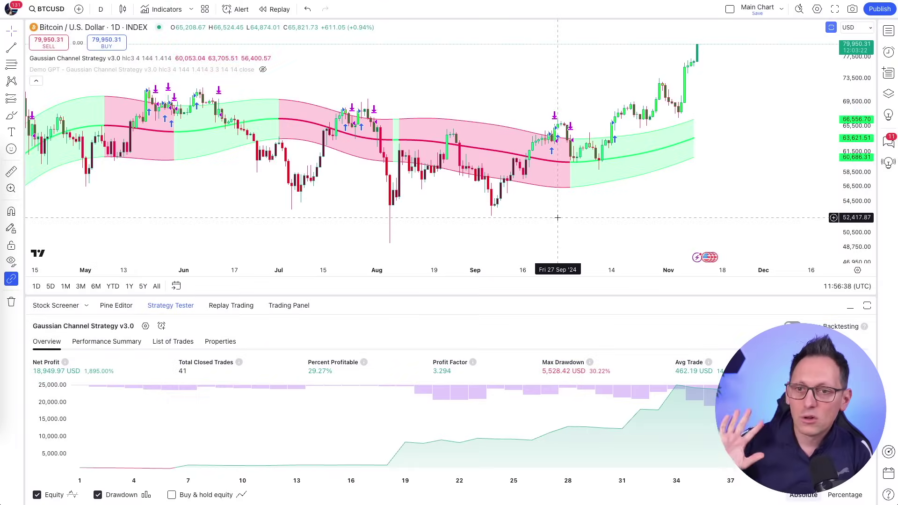
- Zoom into the October bars with the Strategy Tester collapsed, then restore the results panel
click(849, 306)
scroll(570, 187, up, 6)
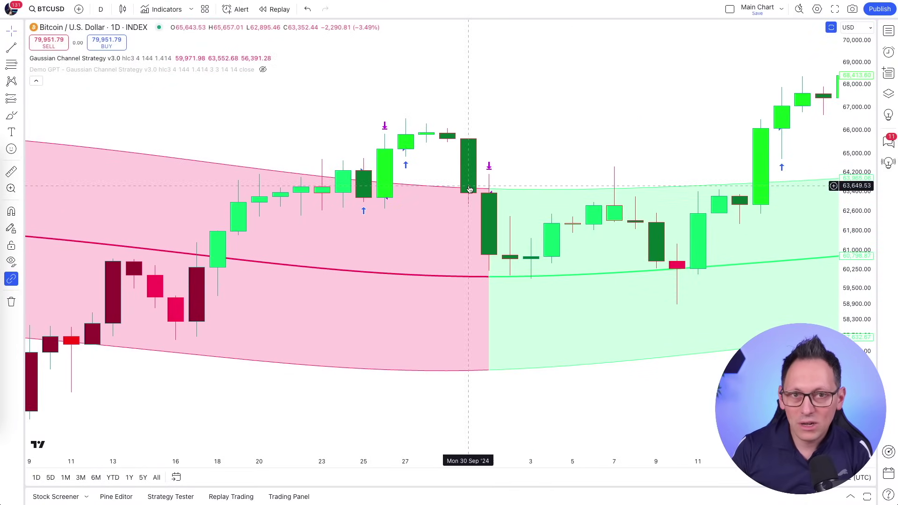
scroll(469, 187, left, 2)
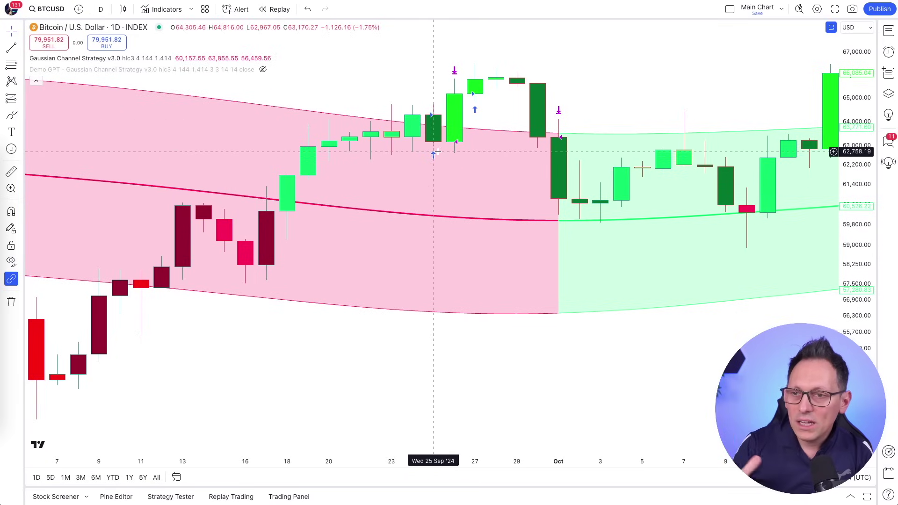
scroll(435, 152, down, 5)
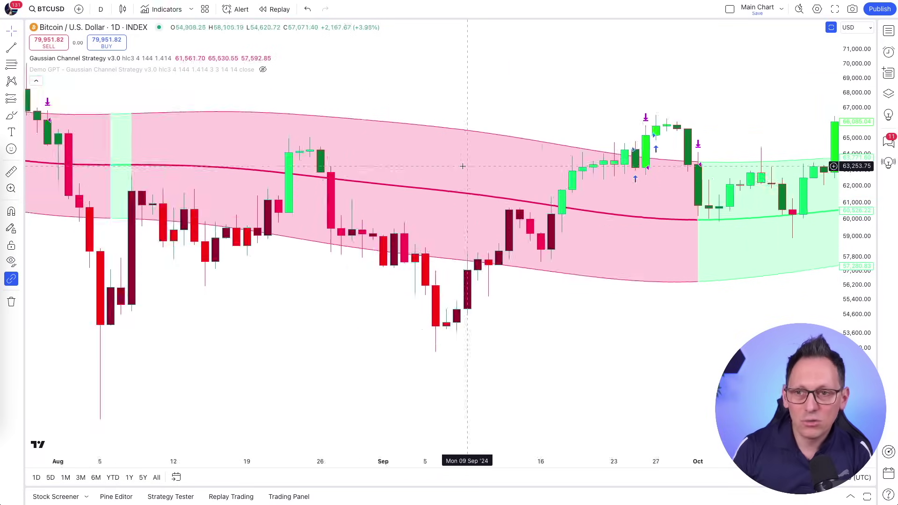
click(189, 497)
- Review the List of Trades in an enlarged panel, then return to the Overview metrics
click(182, 343)
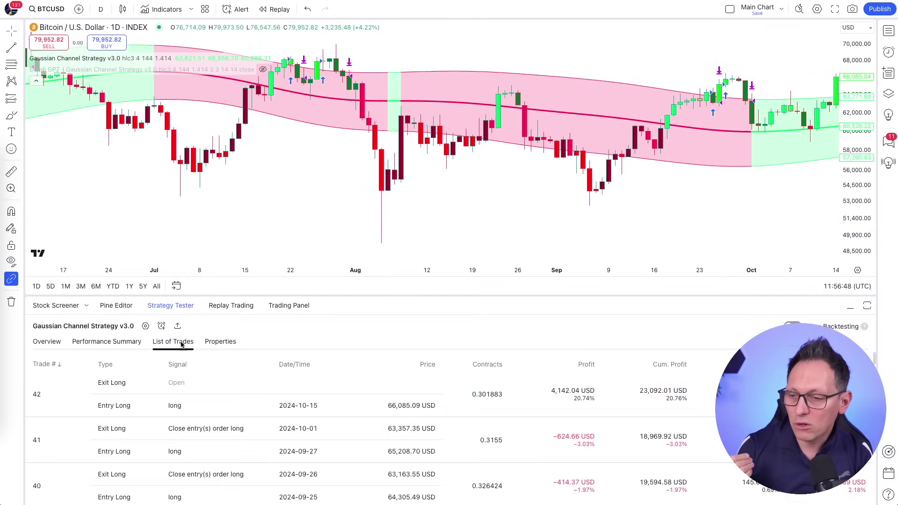
drag(483, 297, 490, 179)
scroll(578, 314, down, 10)
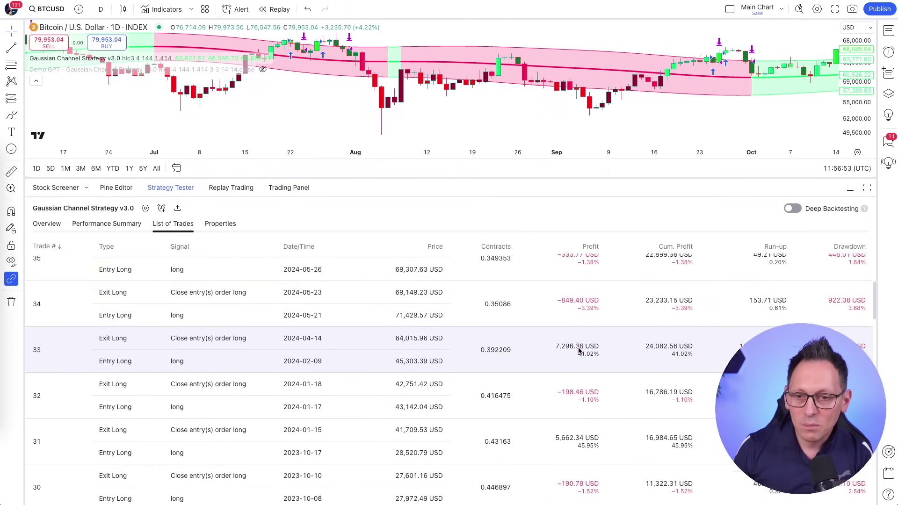
scroll(578, 354, down, 10)
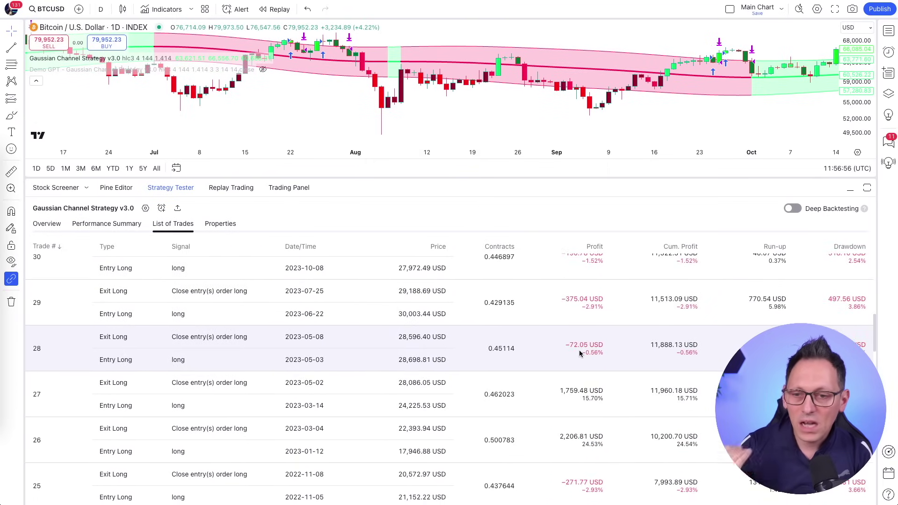
scroll(583, 355, down, 1)
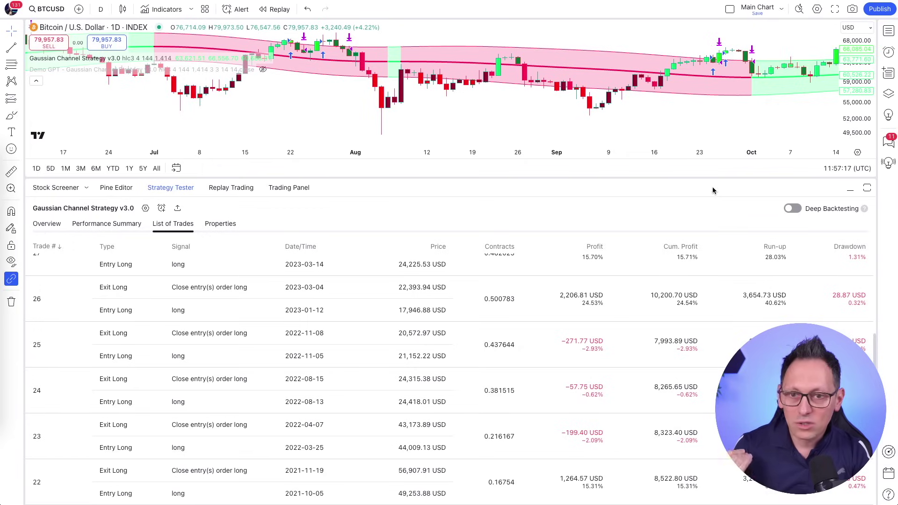
click(47, 224)
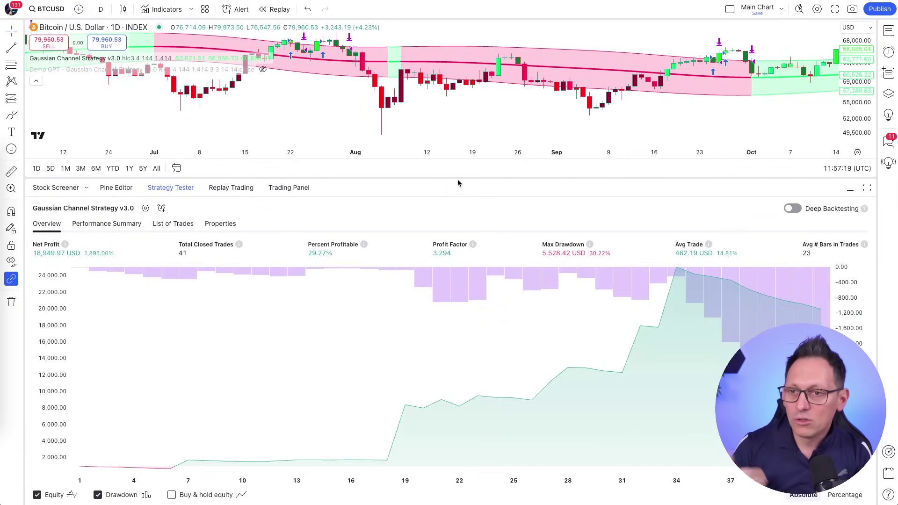
- Shrink the results panel and zoom out to show the Gaussian Channel from 2019 to the latest bars
drag(459, 177, 461, 315)
scroll(553, 200, down, 10)
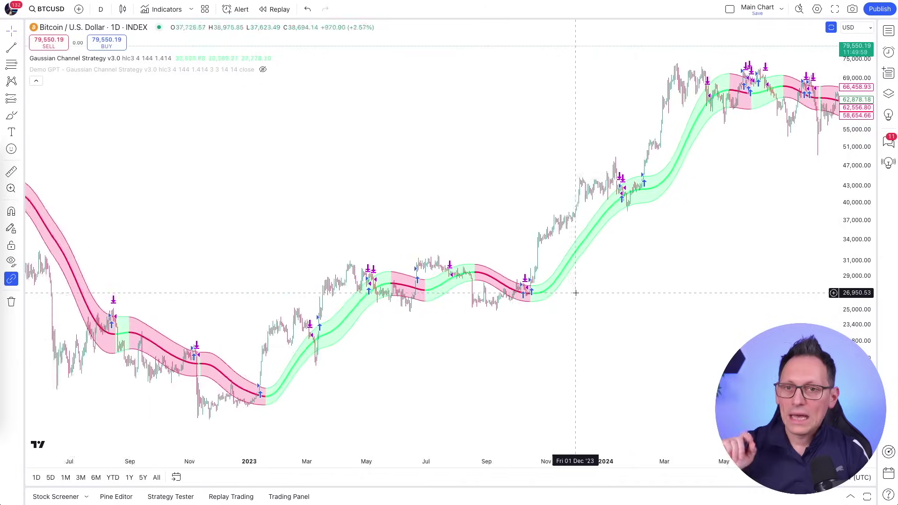
scroll(576, 293, down, 5)
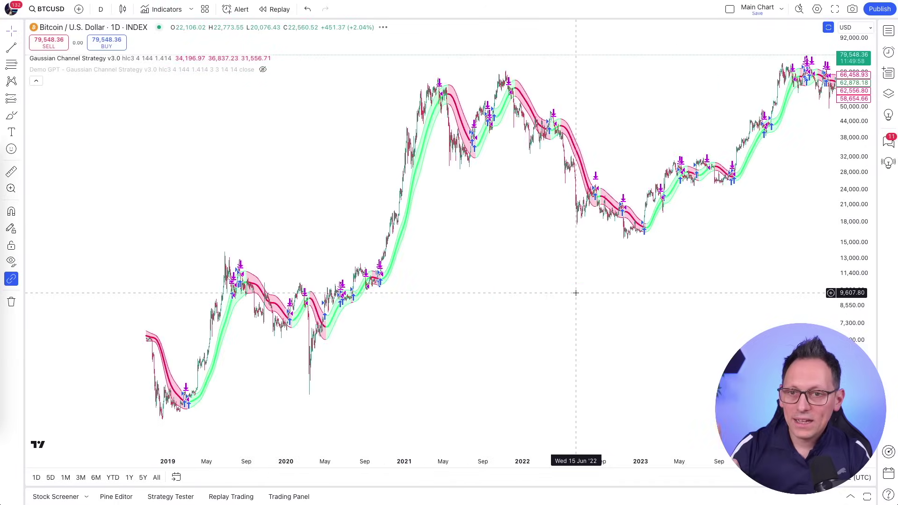
scroll(575, 297, right, 3)
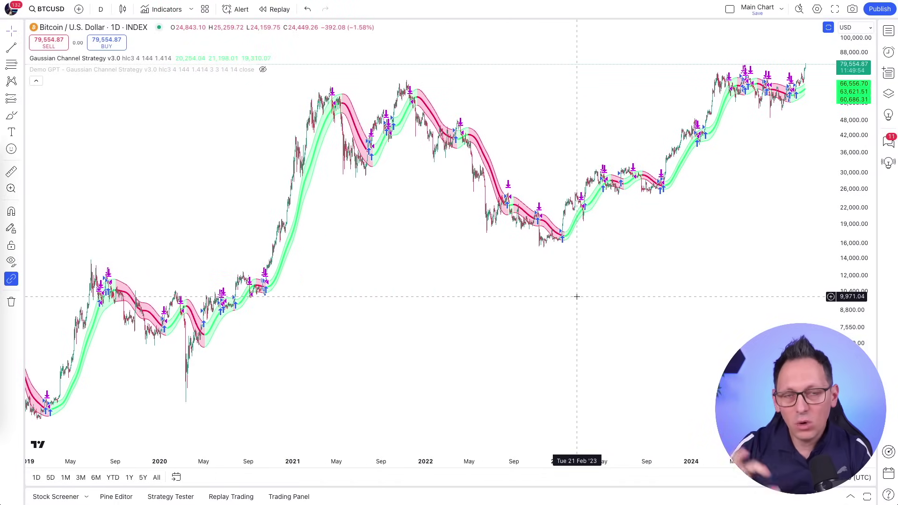
- Browse the Technicals category of the Indicators, Metrics & Strategies library
click(161, 10)
click(305, 180)
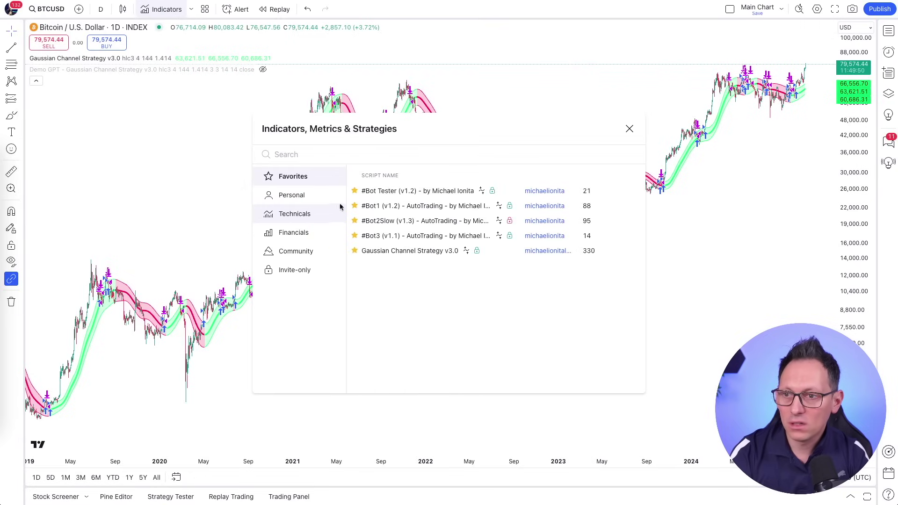
click(302, 216)
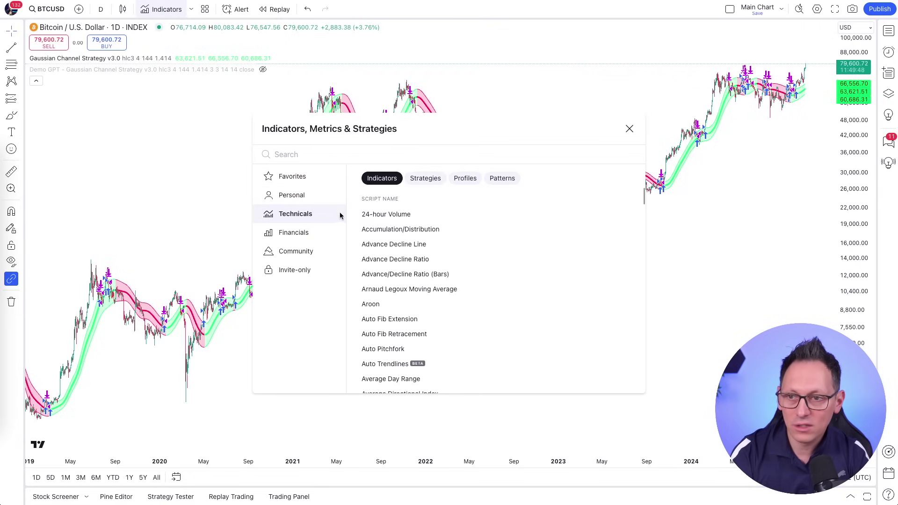
scroll(463, 259, down, 9)
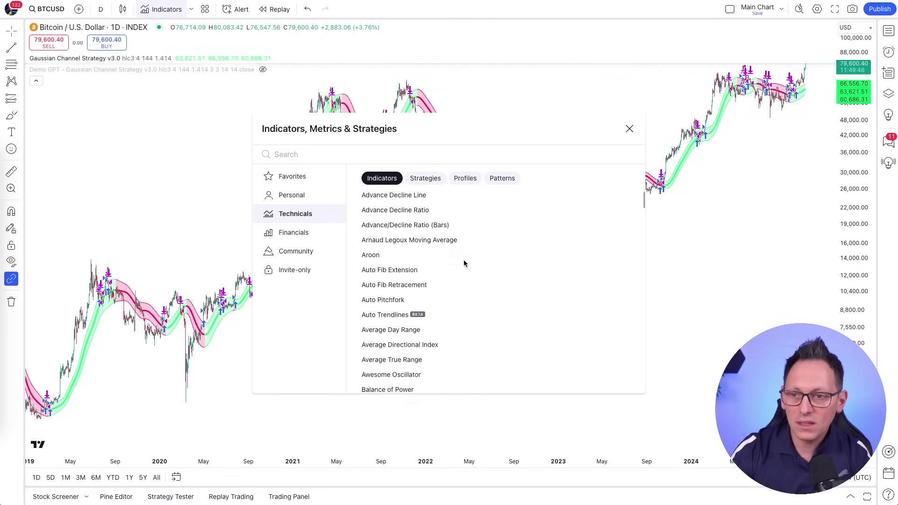
scroll(464, 264, down, 3)
scroll(464, 264, up, 10)
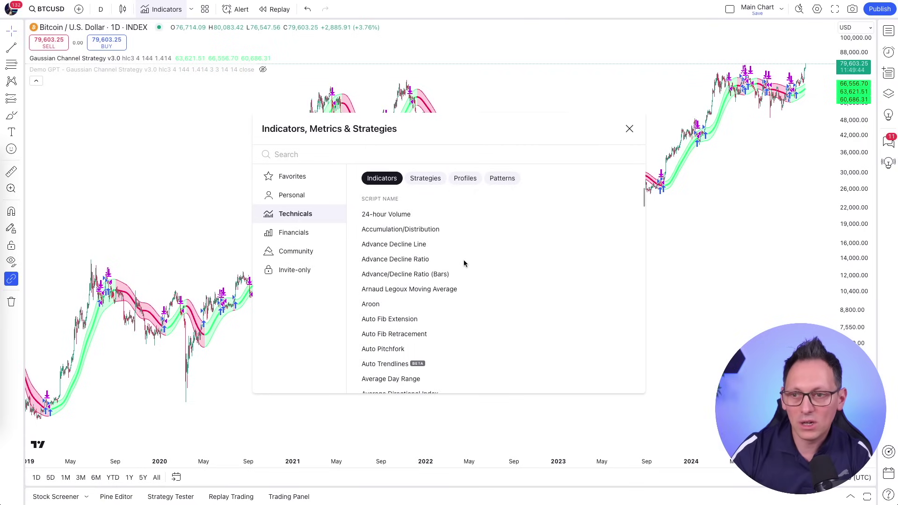
scroll(464, 260, down, 2)
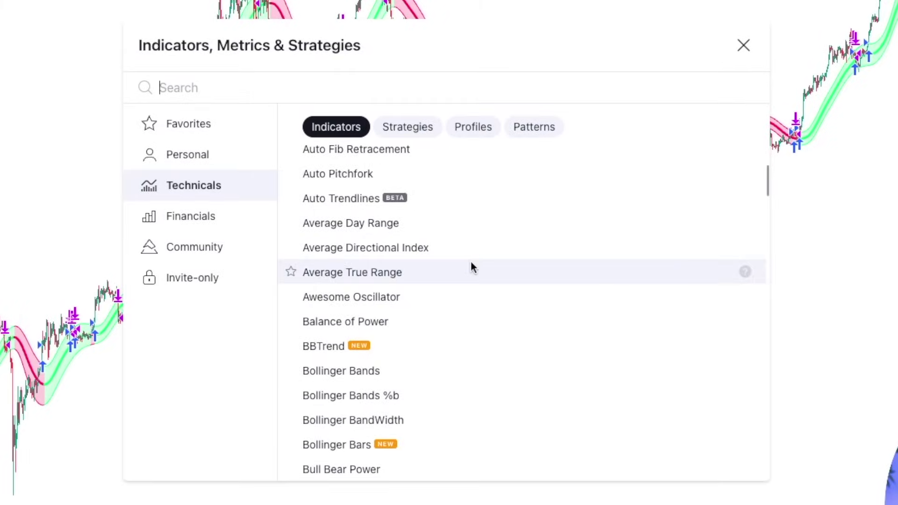
scroll(471, 264, down, 3)
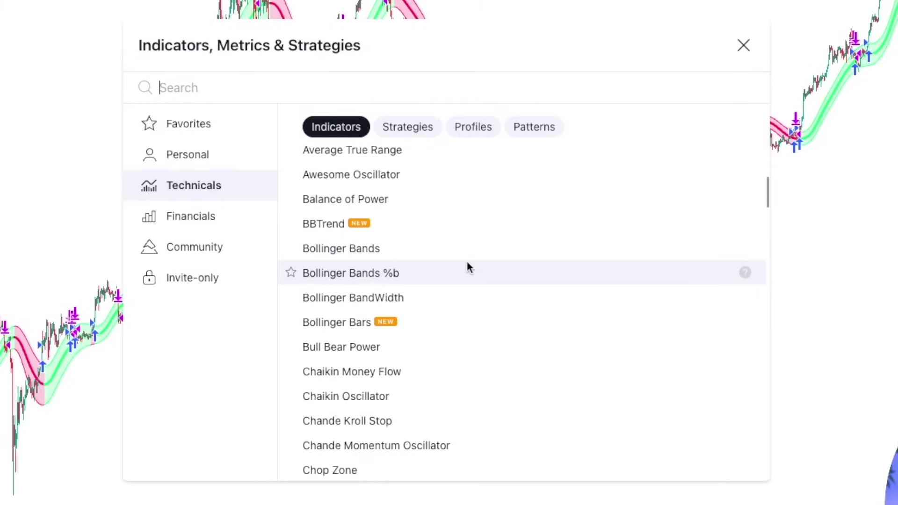
scroll(387, 238, down, 5)
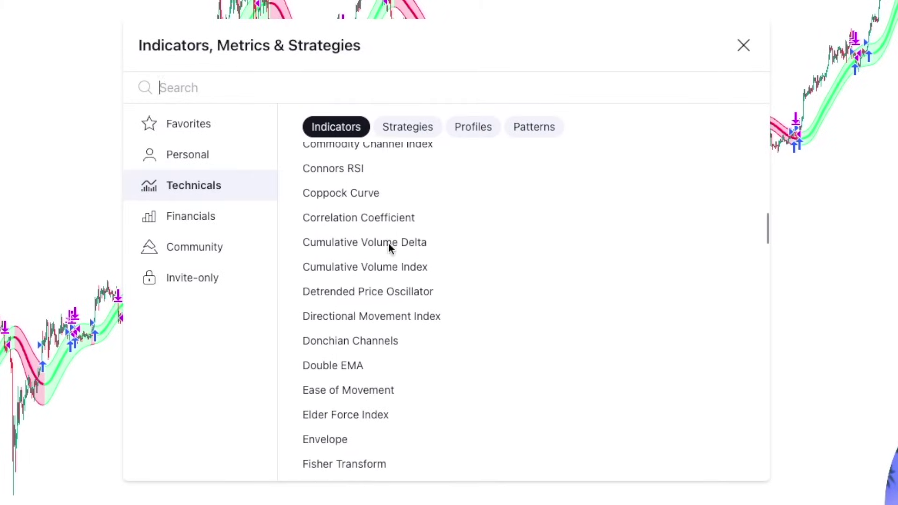
scroll(381, 229, up, 2)
scroll(384, 222, down, 6)
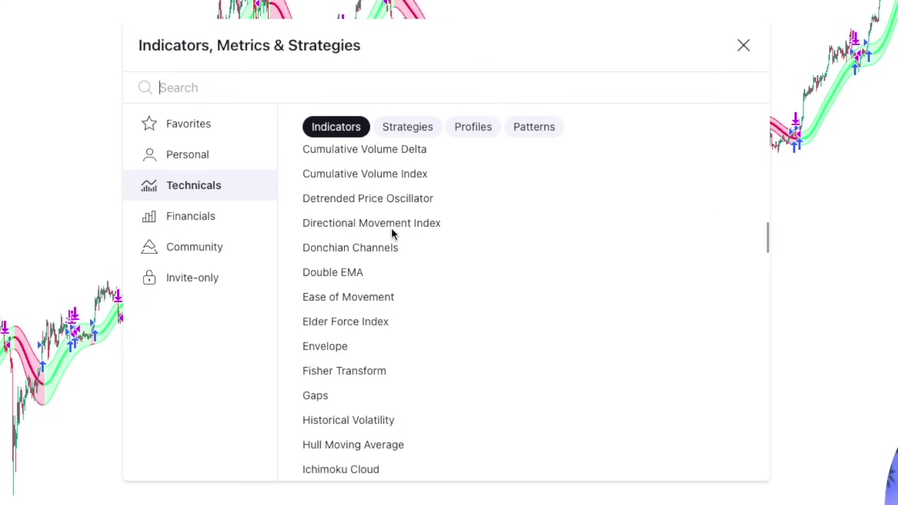
scroll(392, 234, down, 6)
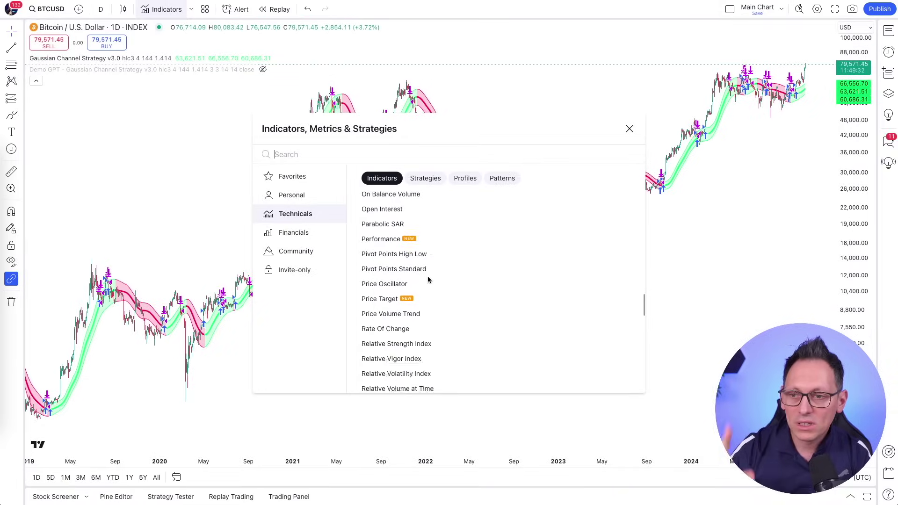
scroll(427, 279, down, 6)
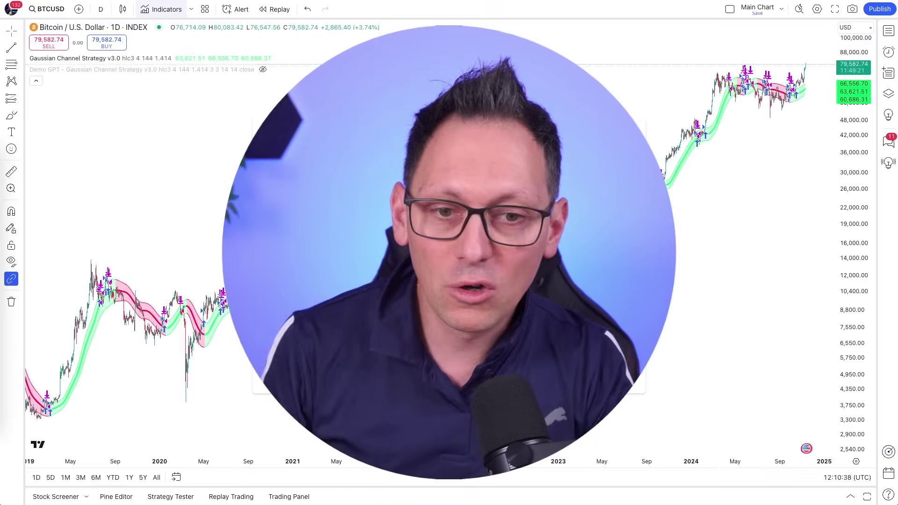
click(160, 9)
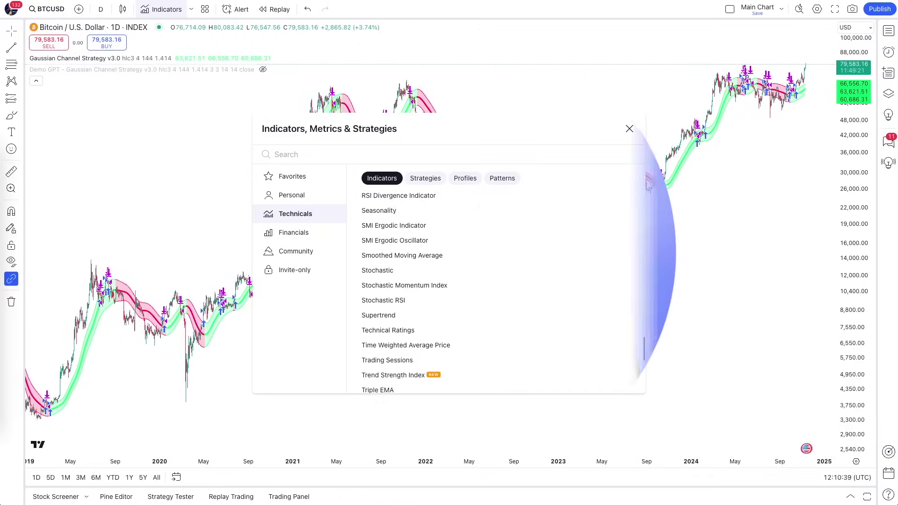
scroll(490, 290, down, 2)
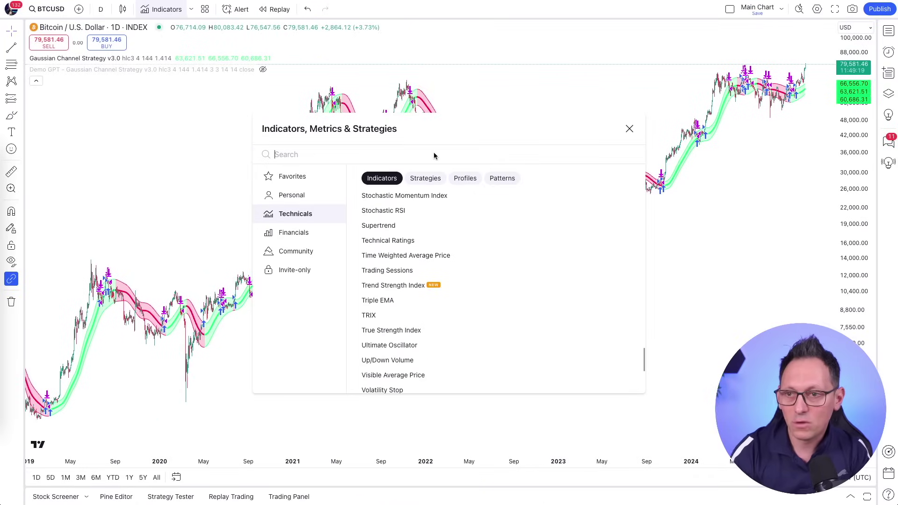
- Search 'macd' and 'rsi' to add the MACD, RSI and ATR panes, then close the dialog
text(macd)
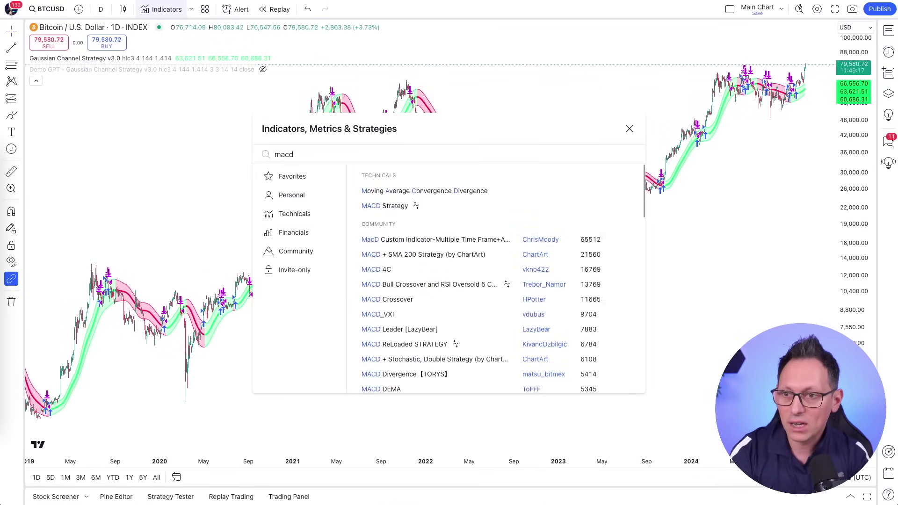
click(468, 193)
text(rs)
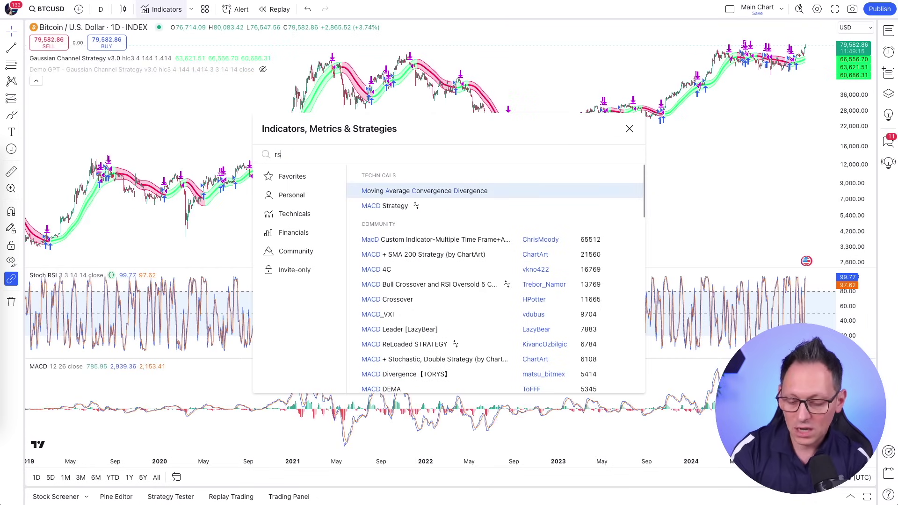
text(i)
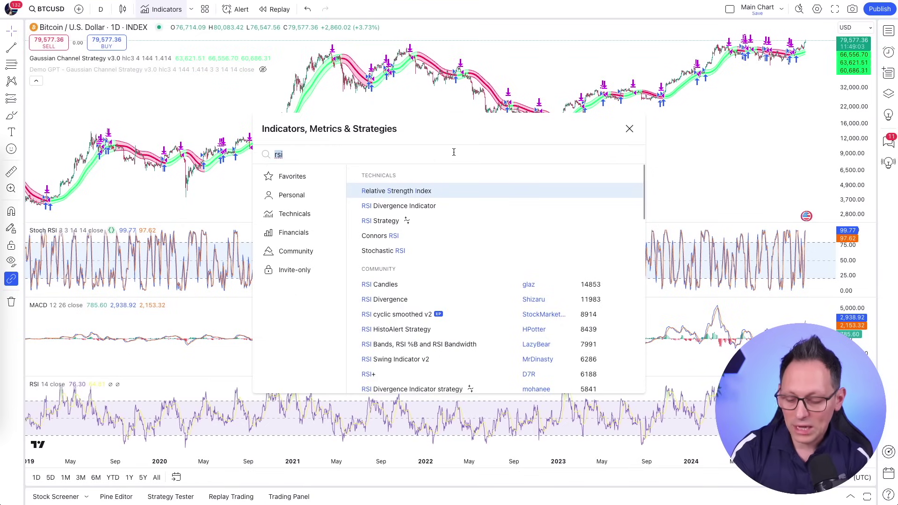
click(455, 190)
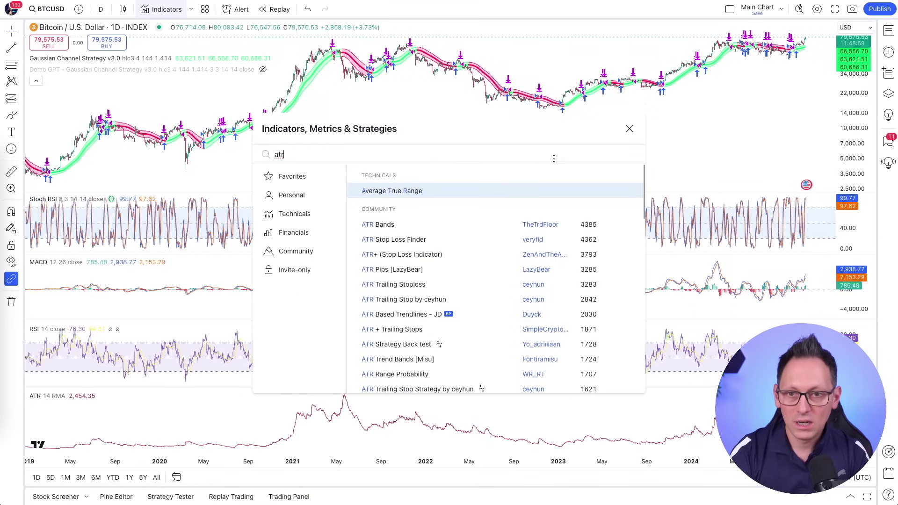
click(628, 129)
scroll(523, 130, up, 5)
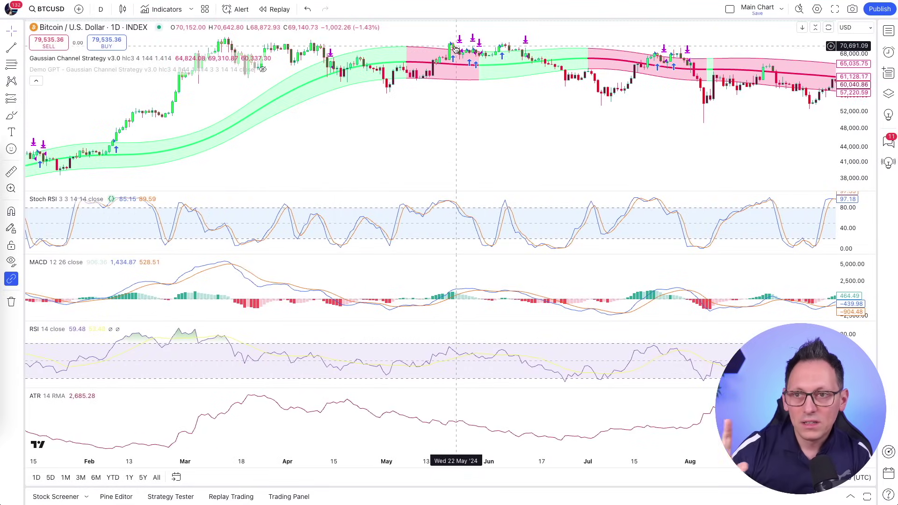
- Pan and zoom from 2020 through late 2022 to follow the channel's green and red phases
scroll(668, 124, left, 20)
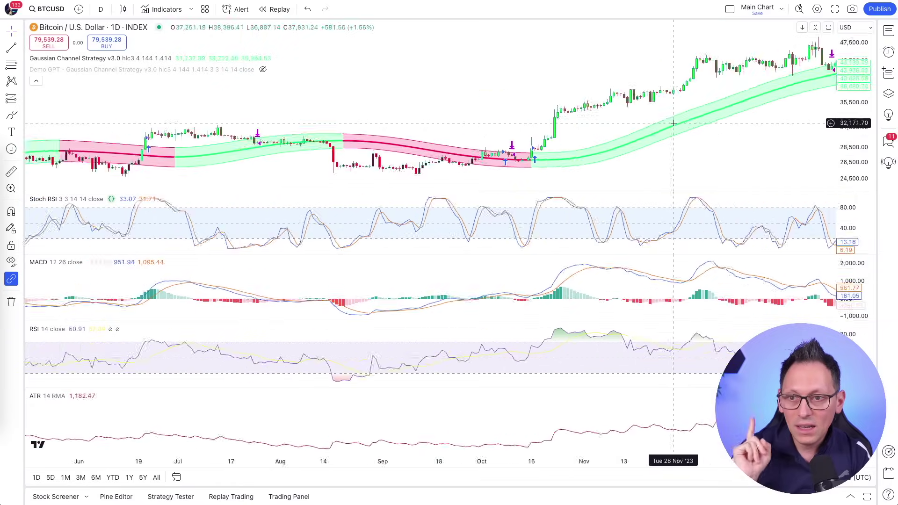
scroll(673, 126, left, 20)
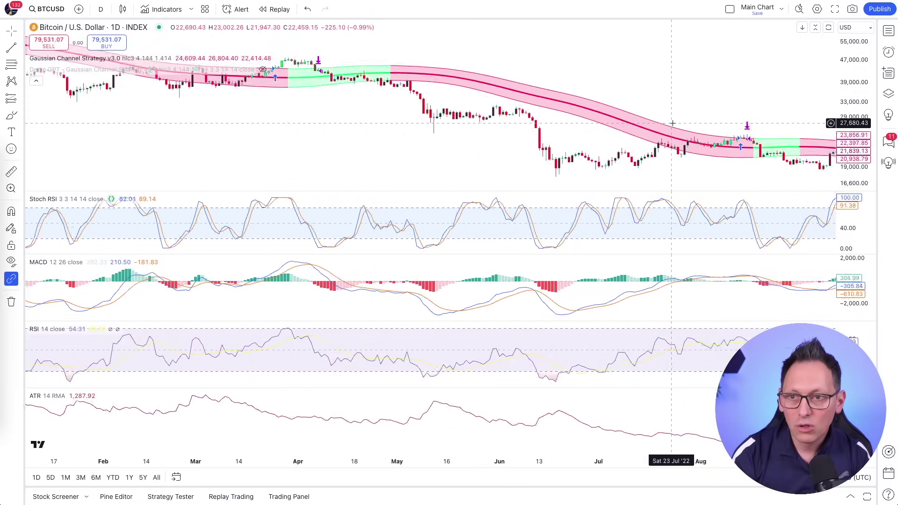
scroll(673, 124, left, 20)
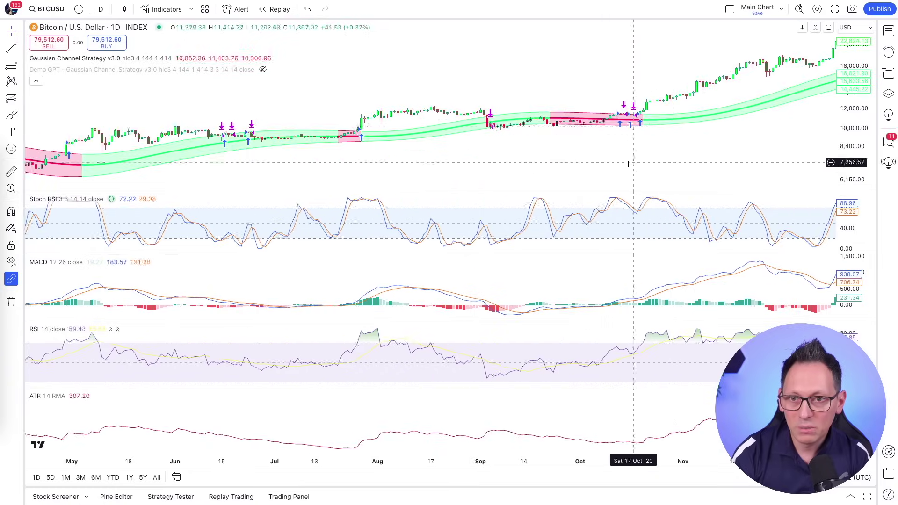
scroll(523, 149, up, 1)
drag(514, 140, 380, 159)
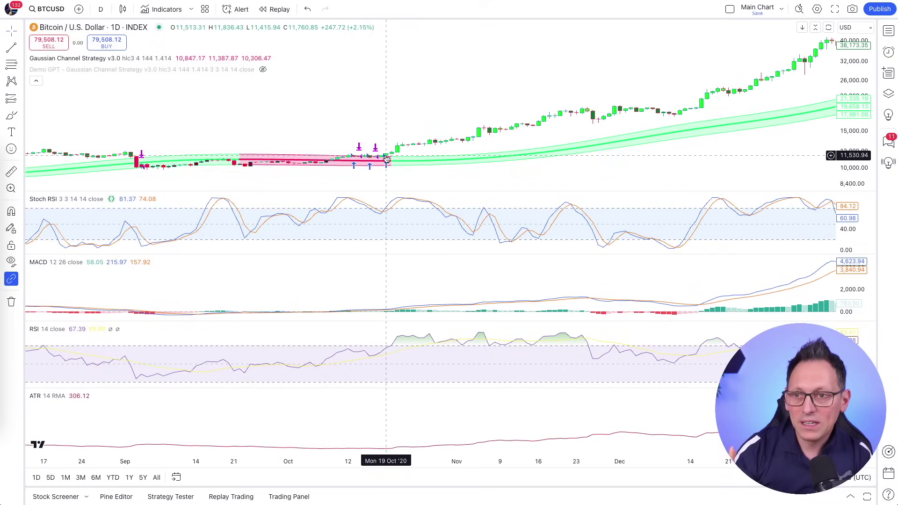
scroll(546, 140, down, 10)
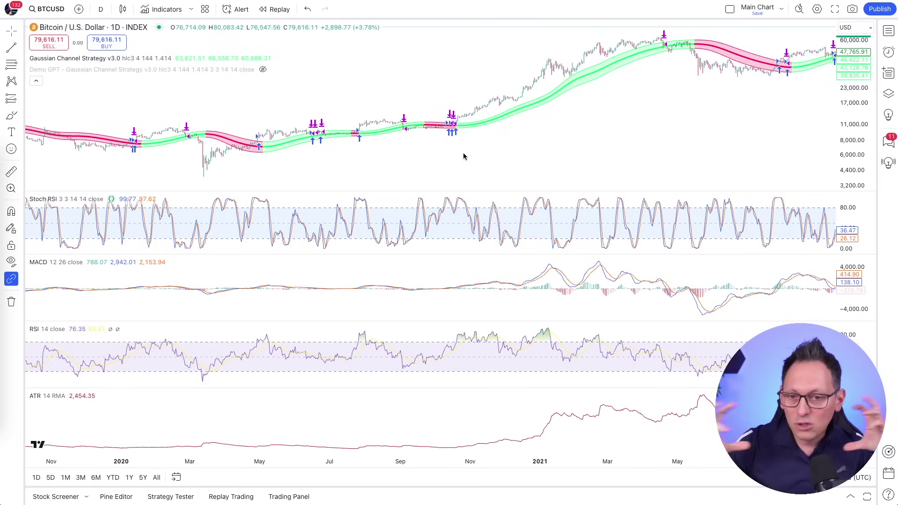
scroll(517, 156, right, 5)
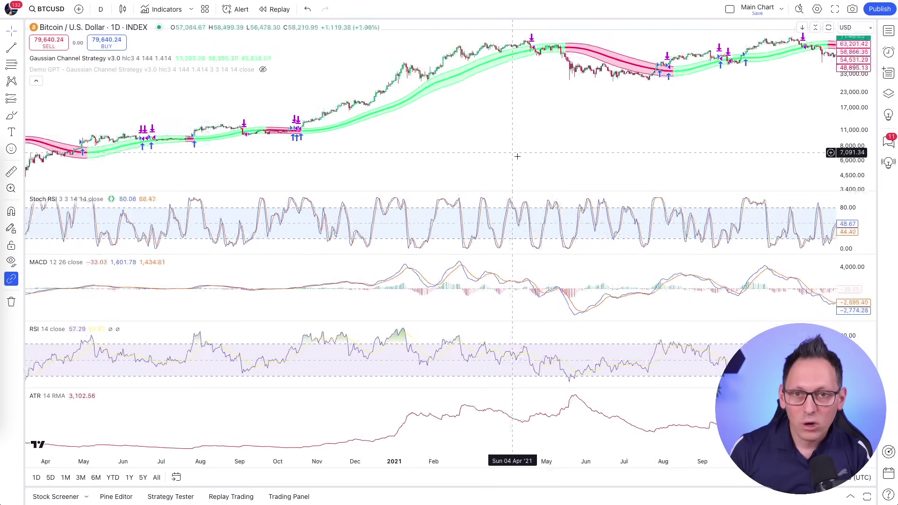
scroll(517, 156, up, 6)
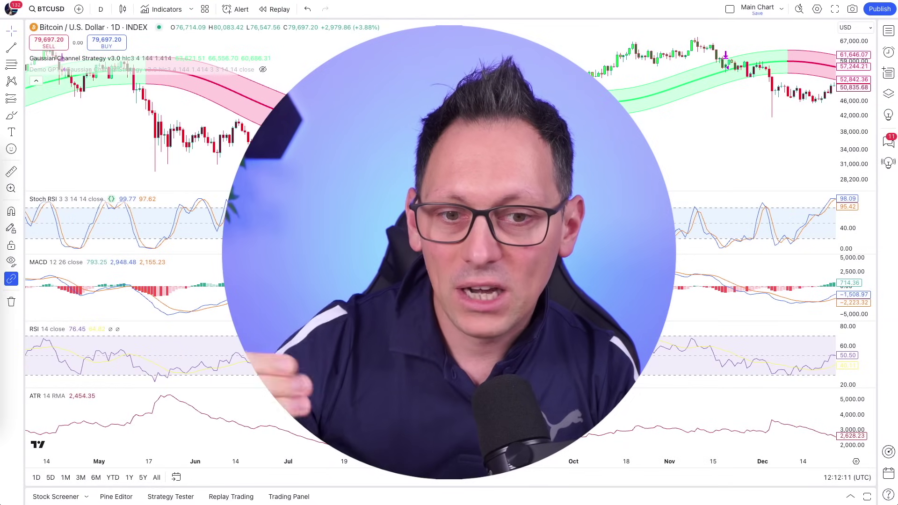
scroll(601, 120, up, 5)
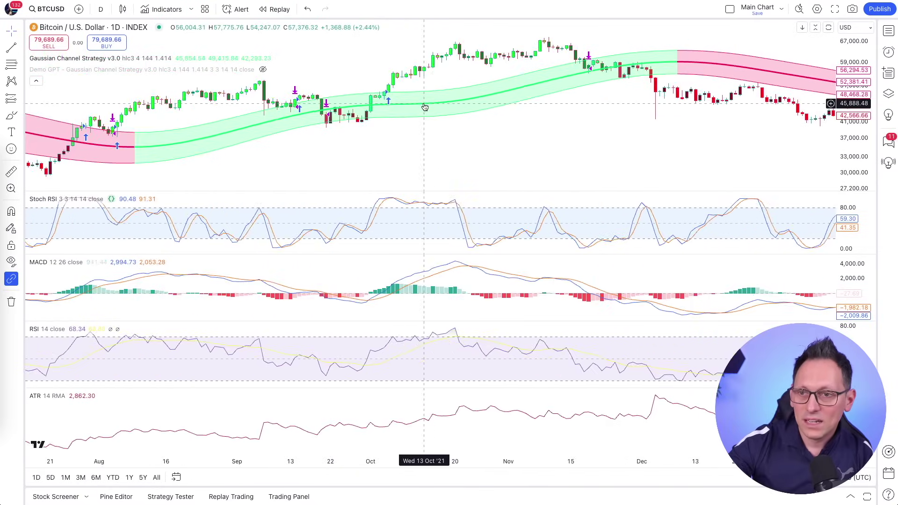
scroll(425, 108, down, 1)
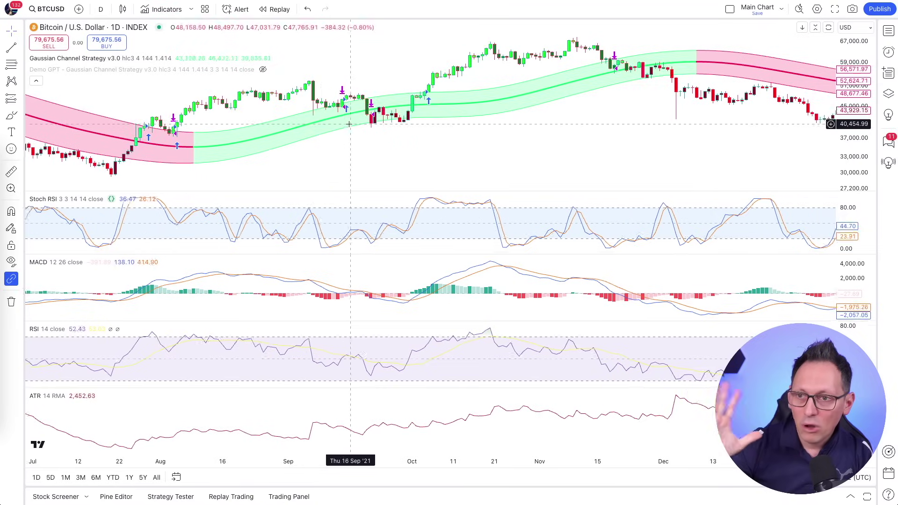
scroll(397, 107, left, 3)
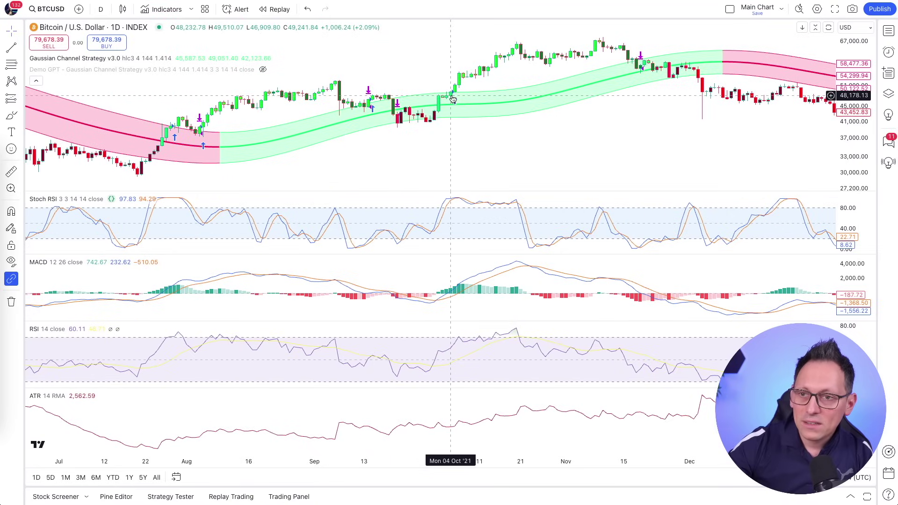
scroll(453, 100, right, 20)
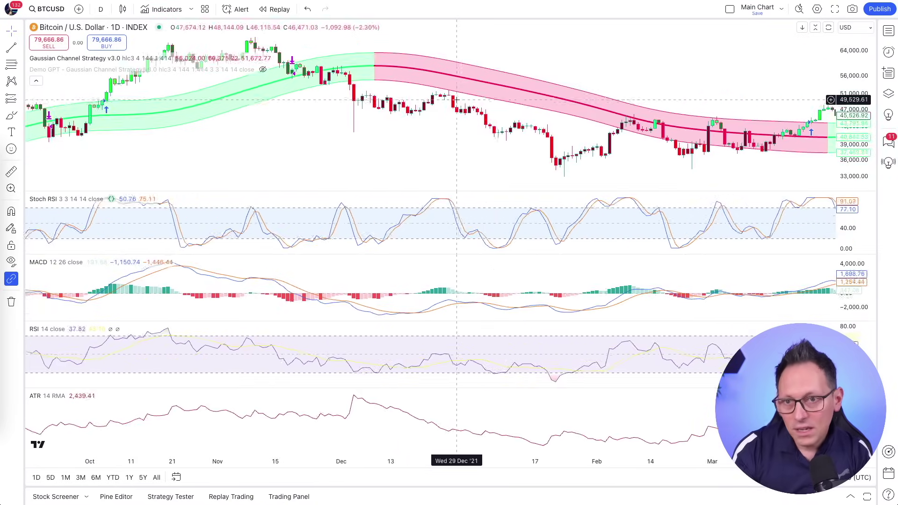
scroll(486, 120, right, 20)
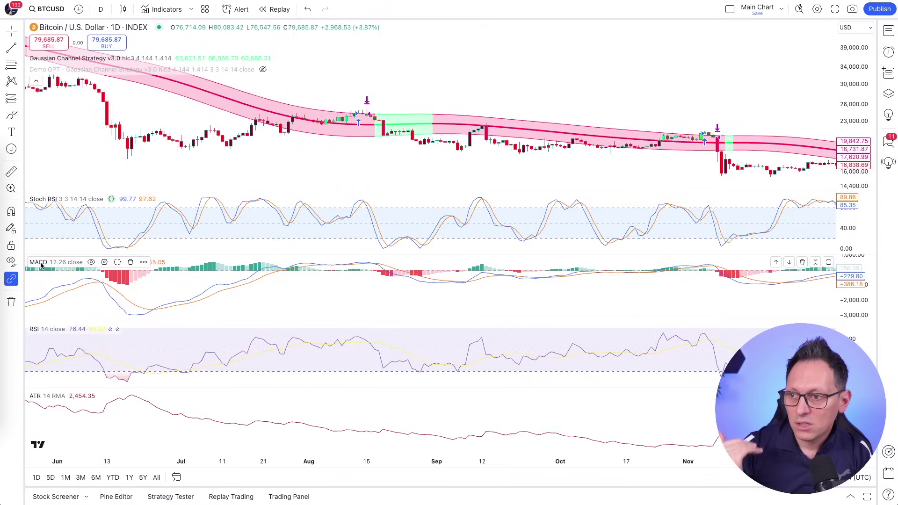
- Delete the MACD, RSI and ATR panes, keeping only Stoch RSI below the chart
click(130, 262)
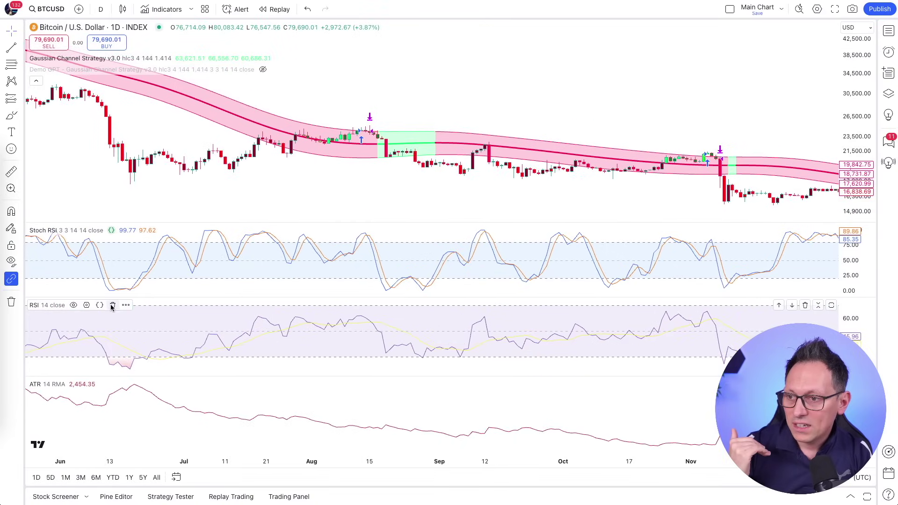
click(112, 306)
click(113, 367)
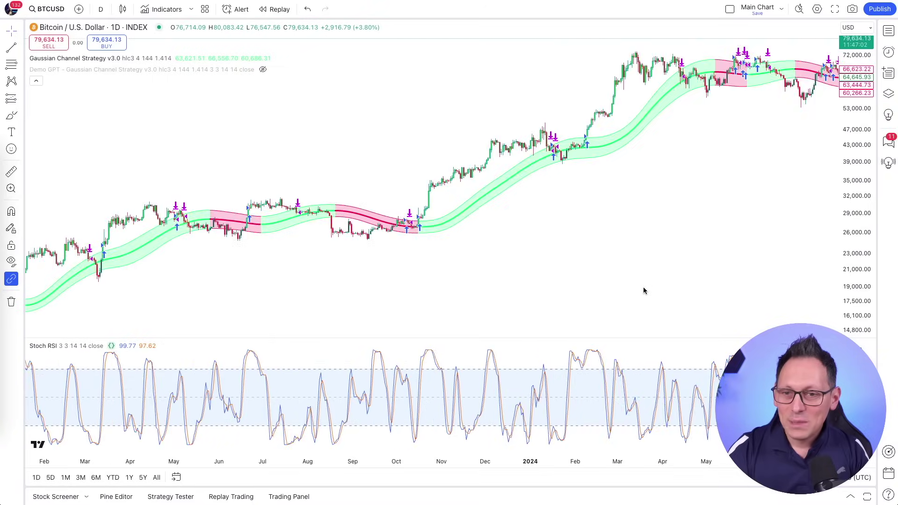
scroll(643, 291, right, 5)
- Zoom into the 2024 bars, then move back to mid-2019 where the channel turns red in September
scroll(603, 291, up, 3)
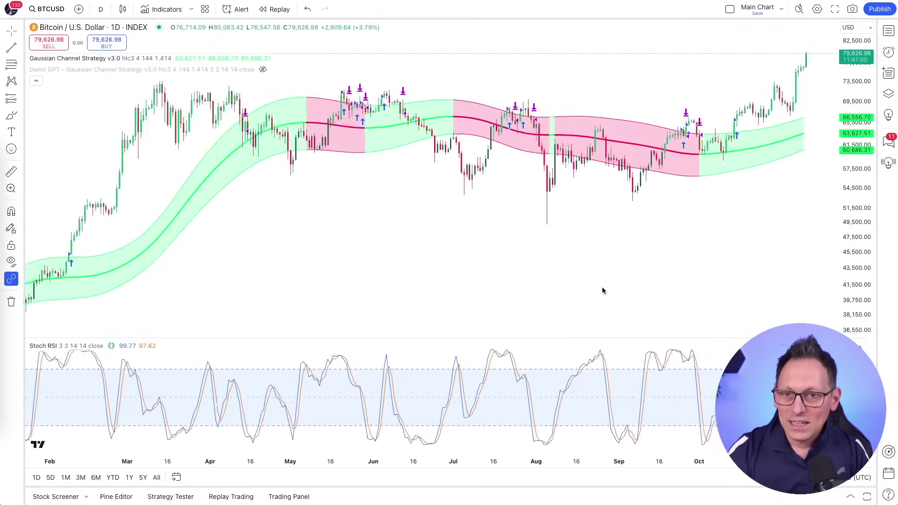
scroll(601, 290, up, 5)
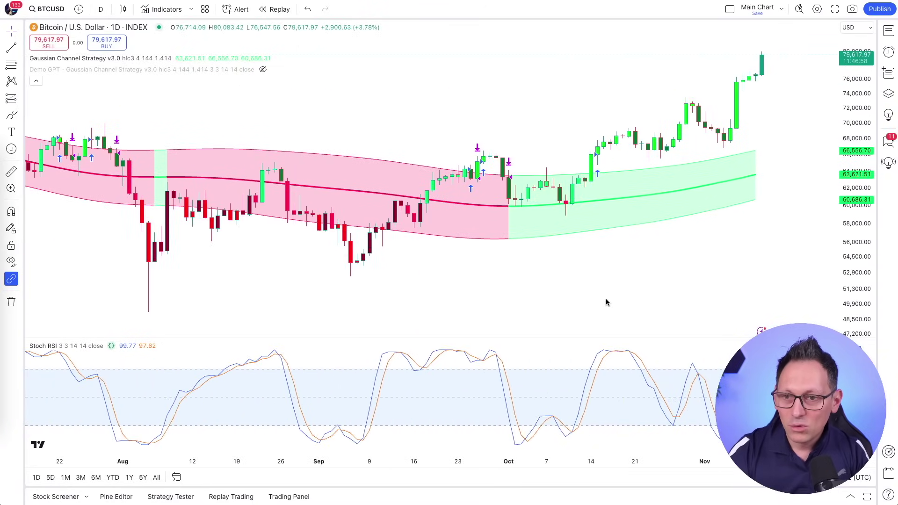
scroll(606, 302, left, 3)
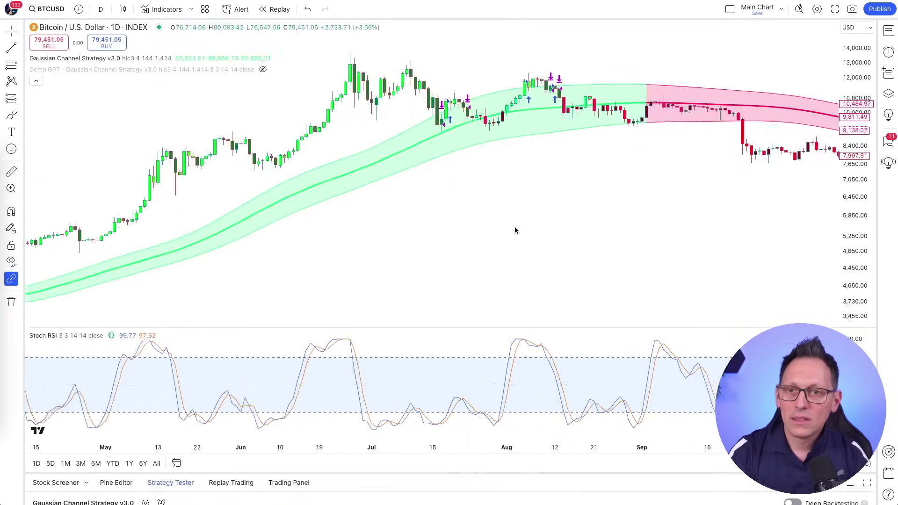
scroll(452, 229, up, 3)
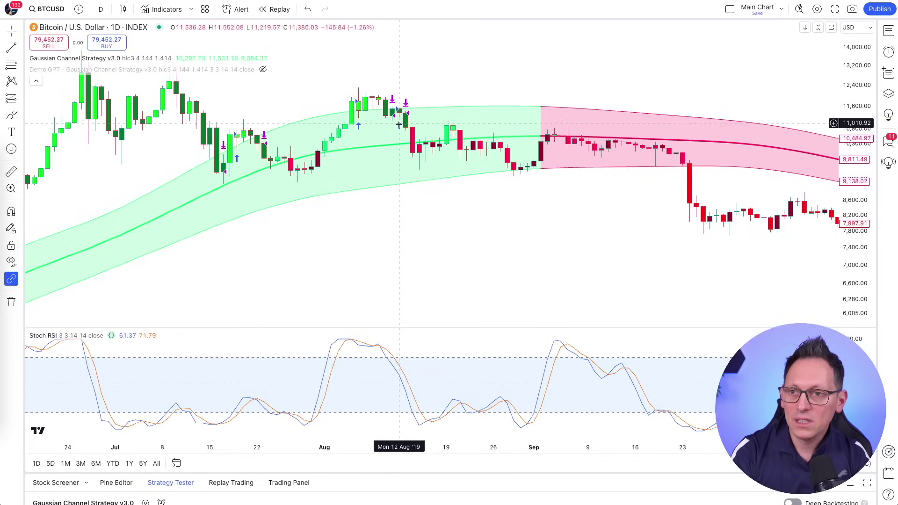
- Toggle the Demo GPT overlay on and off, leaving it hidden
click(263, 70)
click(262, 70)
click(262, 69)
click(262, 70)
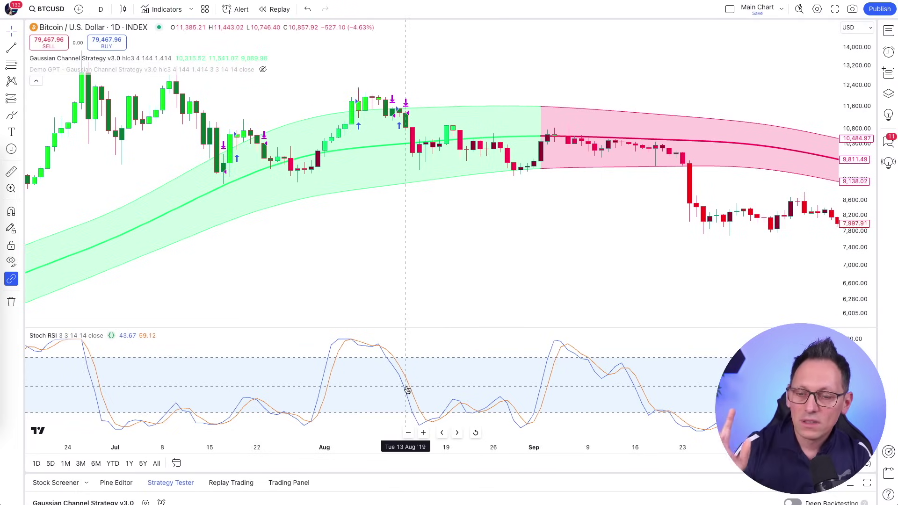
- Scroll from 2019 to the October 2024 green channel flip near 79,494
scroll(407, 389, left, 15)
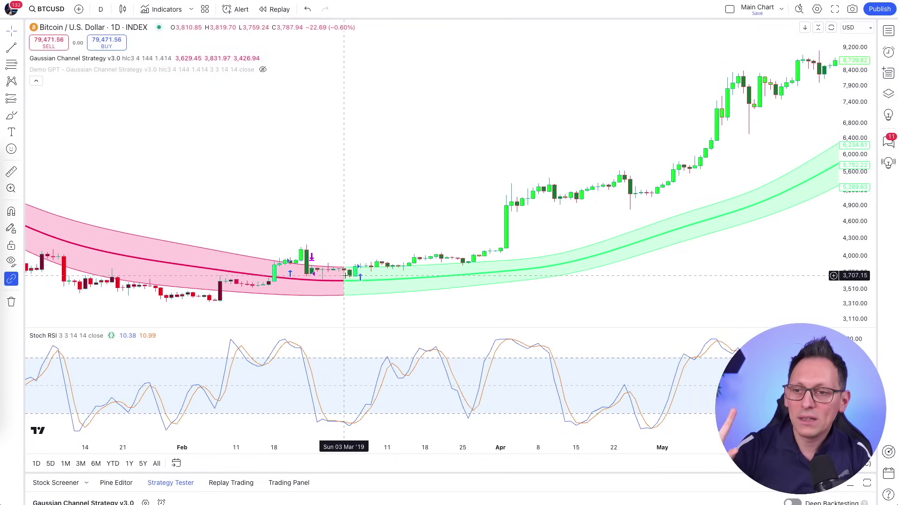
scroll(410, 283, up, 2)
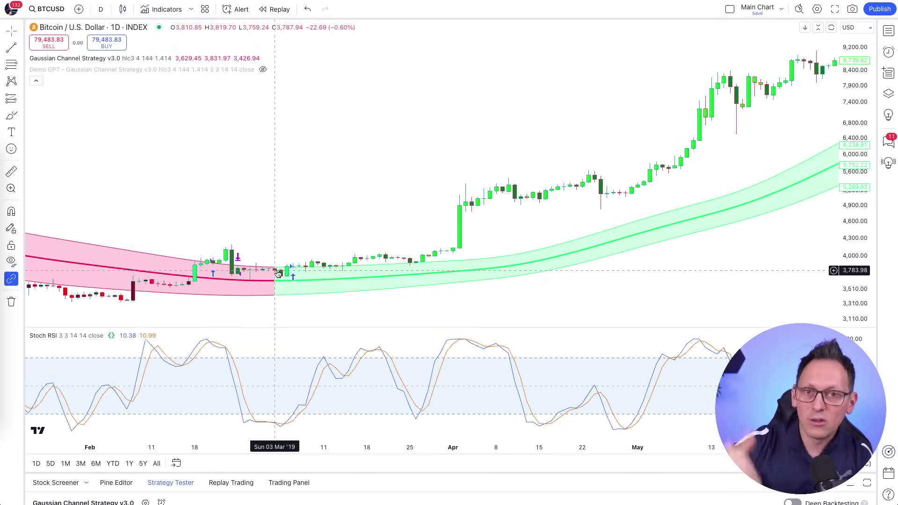
scroll(433, 216, right, 10)
scroll(433, 215, right, 20)
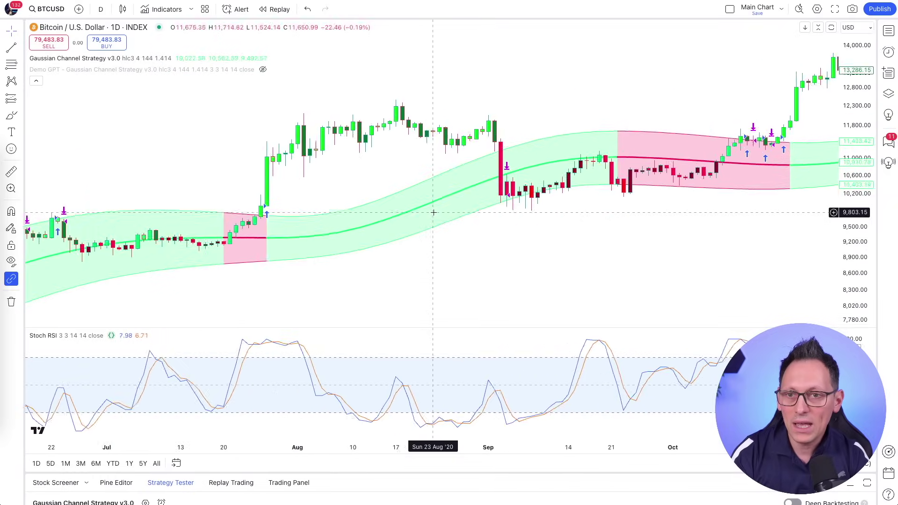
scroll(433, 213, right, 20)
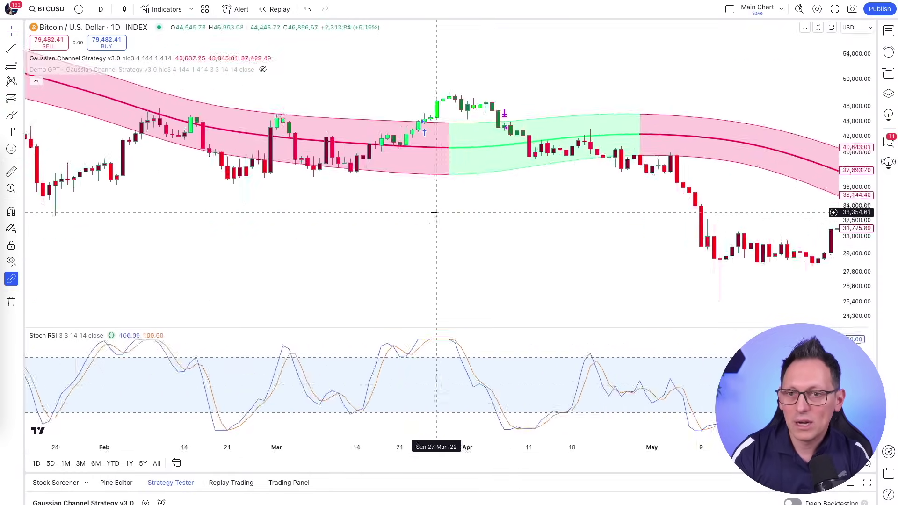
scroll(433, 213, right, 20)
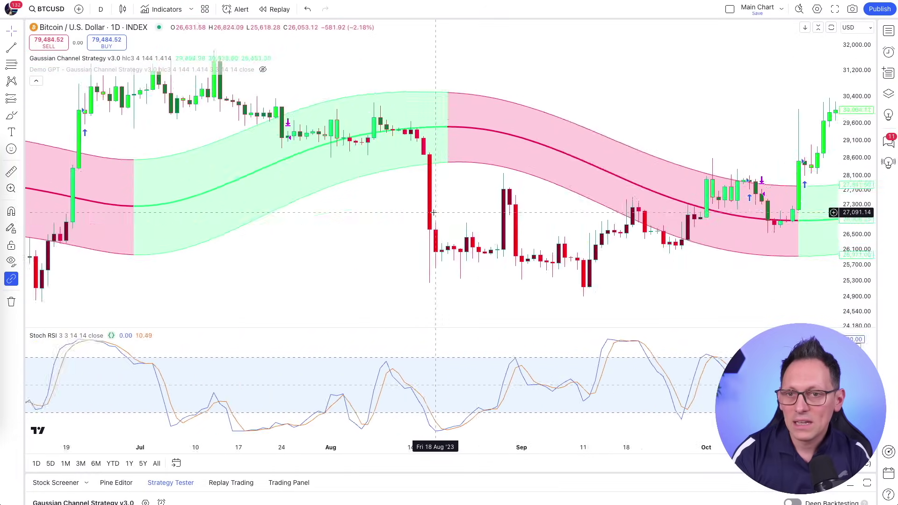
scroll(434, 213, right, 20)
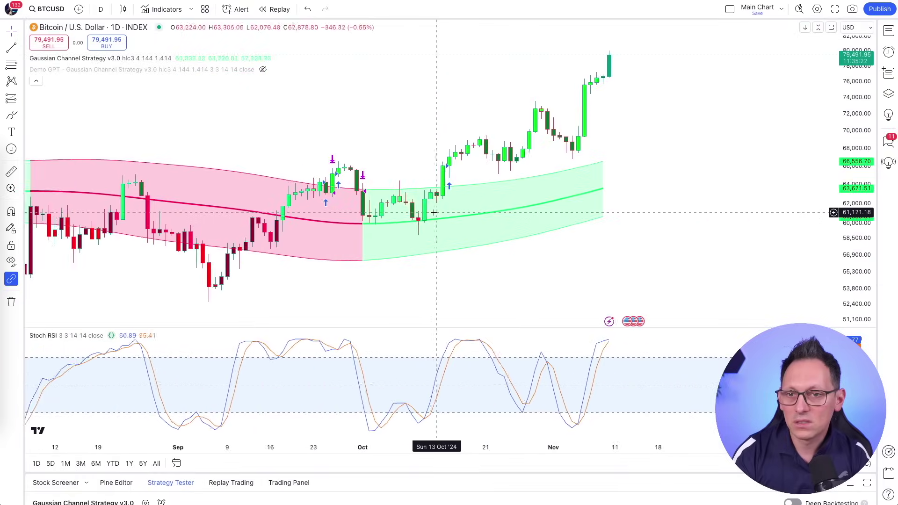
scroll(423, 226, right, 2)
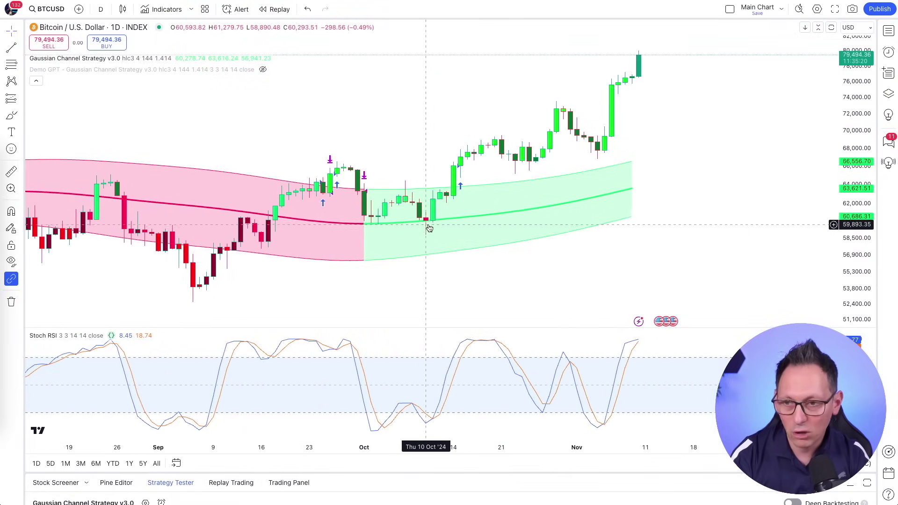
scroll(426, 226, left, 5)
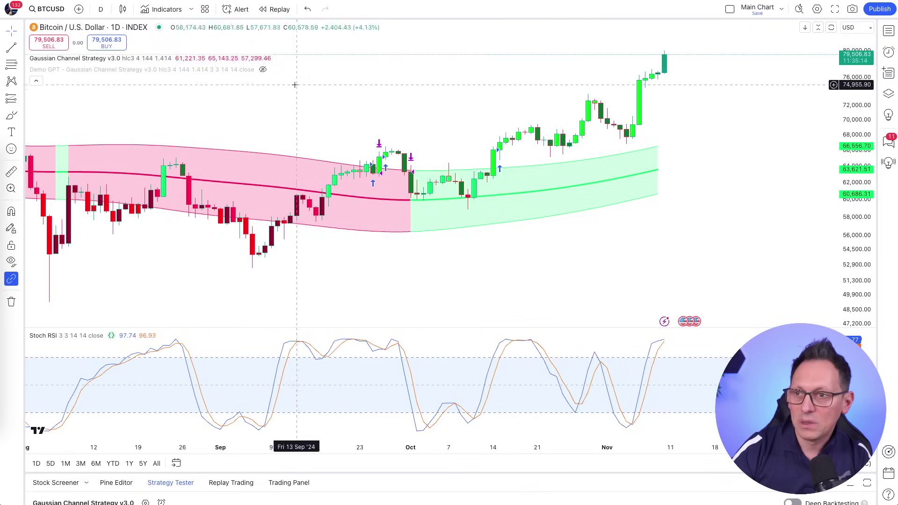
- Flick the Demo GPT overlay on and off repeatedly, ending with it shown
click(263, 70)
click(263, 71)
click(262, 70)
click(263, 70)
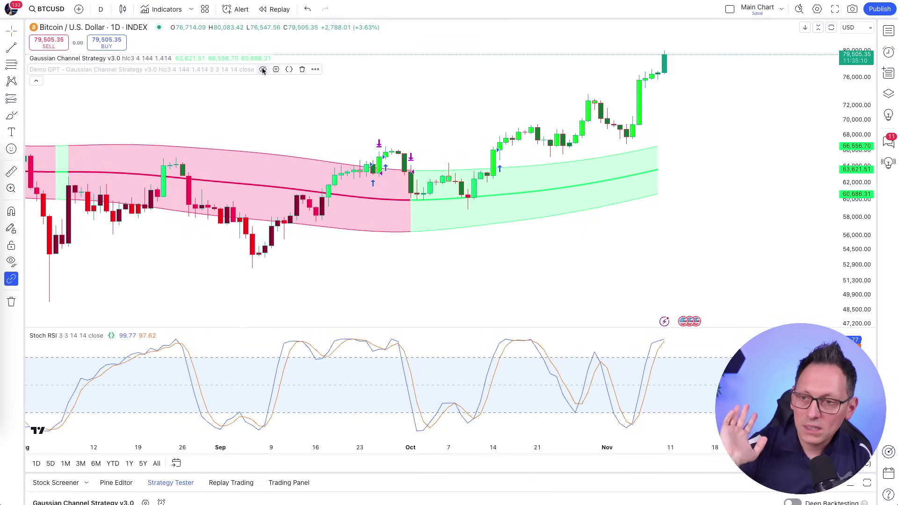
click(263, 70)
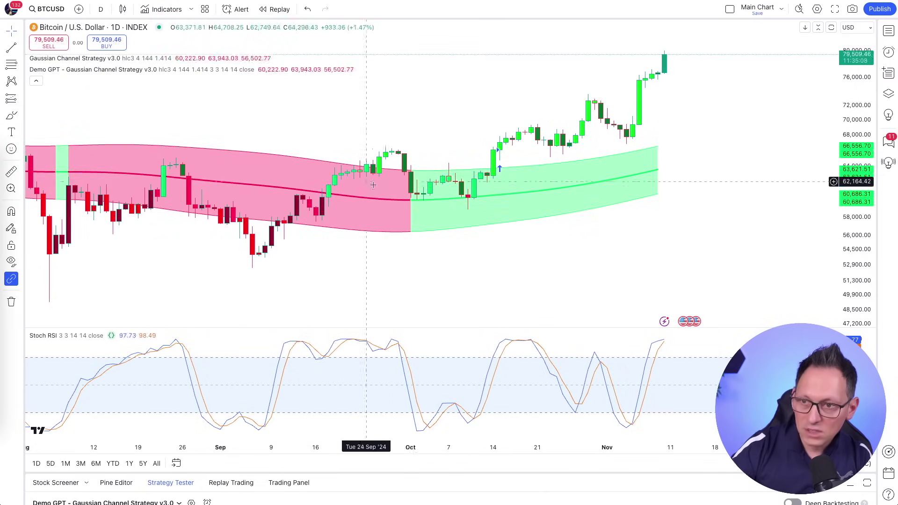
click(262, 70)
click(263, 69)
click(263, 70)
click(263, 69)
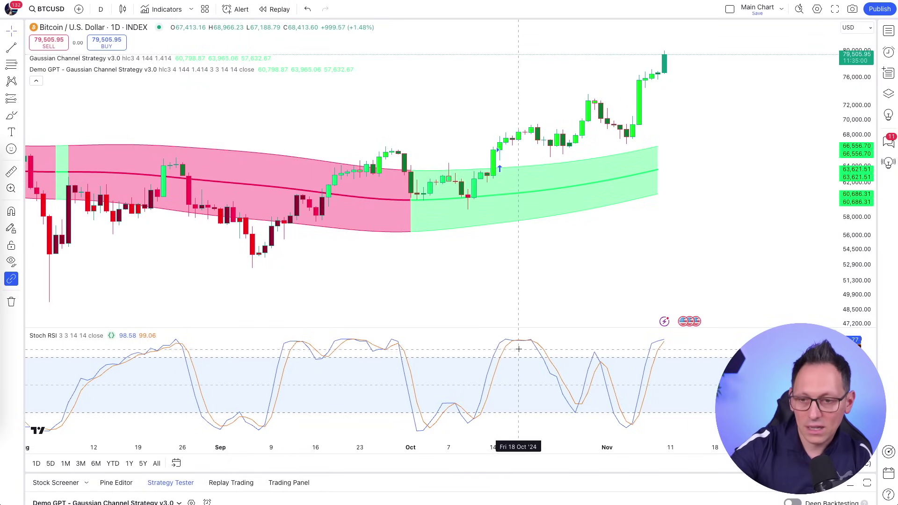
- Pan back to October 2023 and enlarge the panel to show Demo GPT's backtest overview
scroll(511, 224, left, 10)
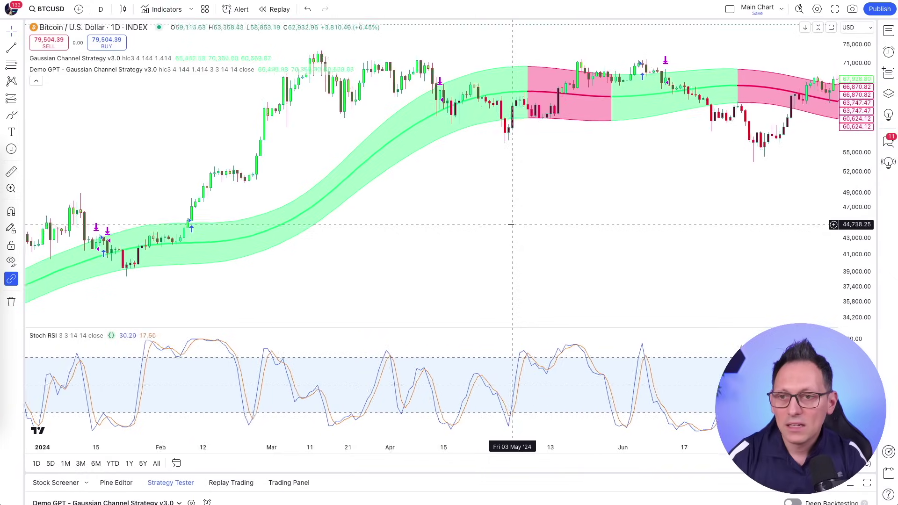
scroll(511, 225, left, 5)
scroll(511, 224, left, 5)
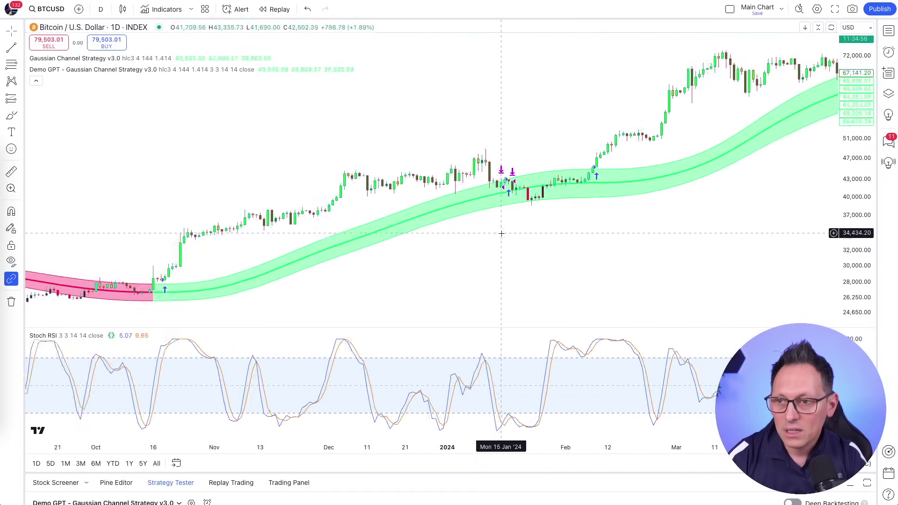
scroll(403, 271, up, 6)
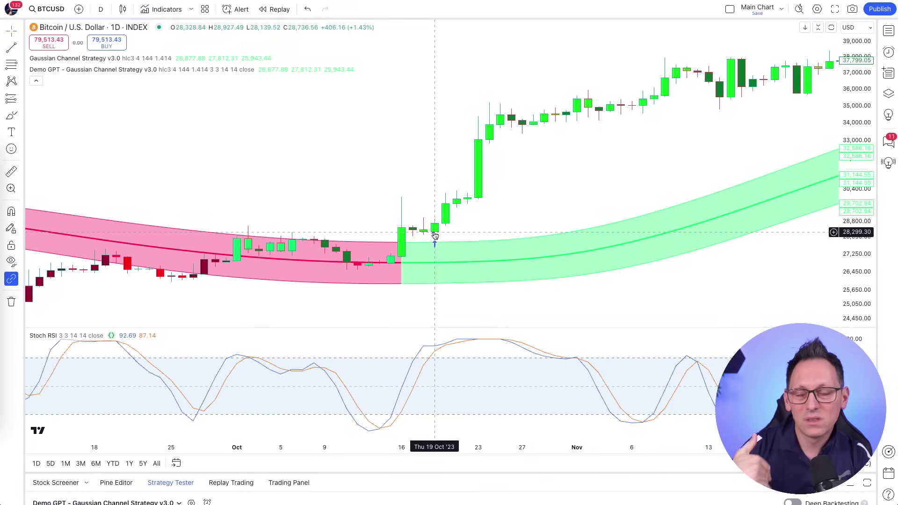
drag(343, 474, 334, 276)
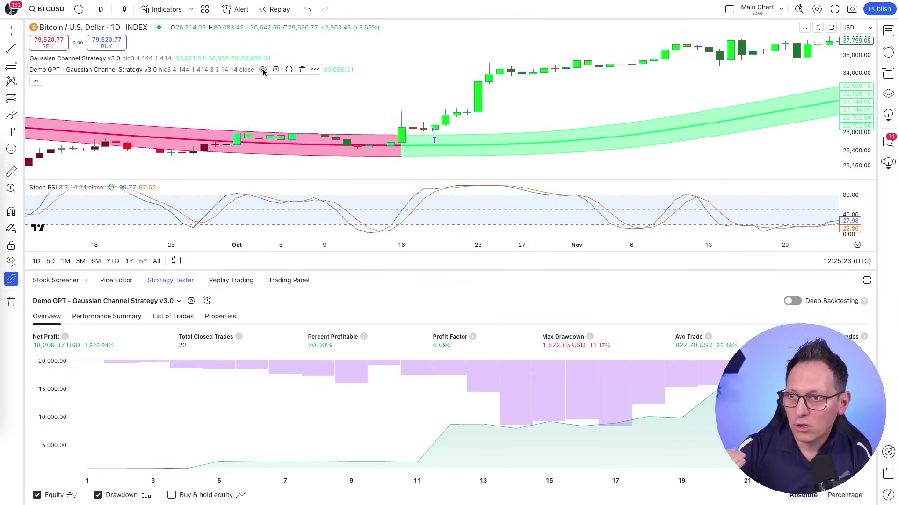
- Hide and reshow the Demo GPT overlay, then shrink the backtest panel so the chart fills the screen
click(262, 69)
click(263, 69)
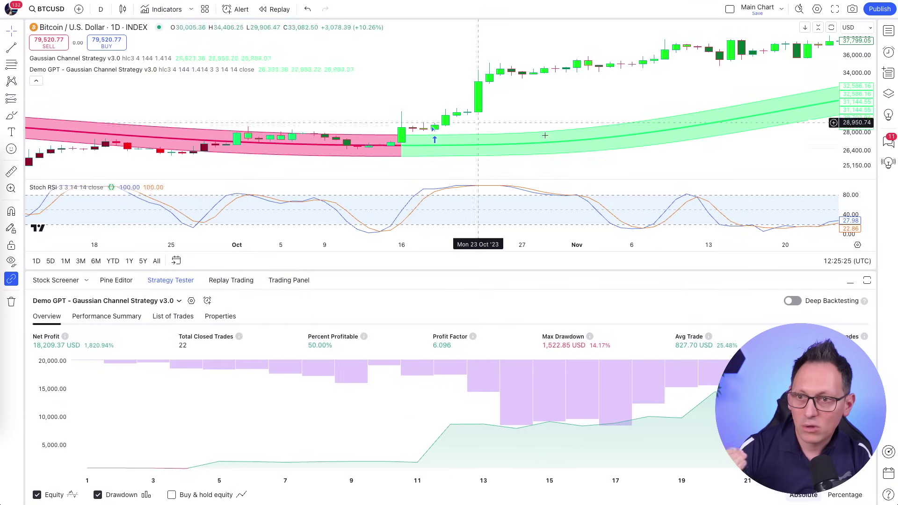
drag(707, 270, 707, 422)
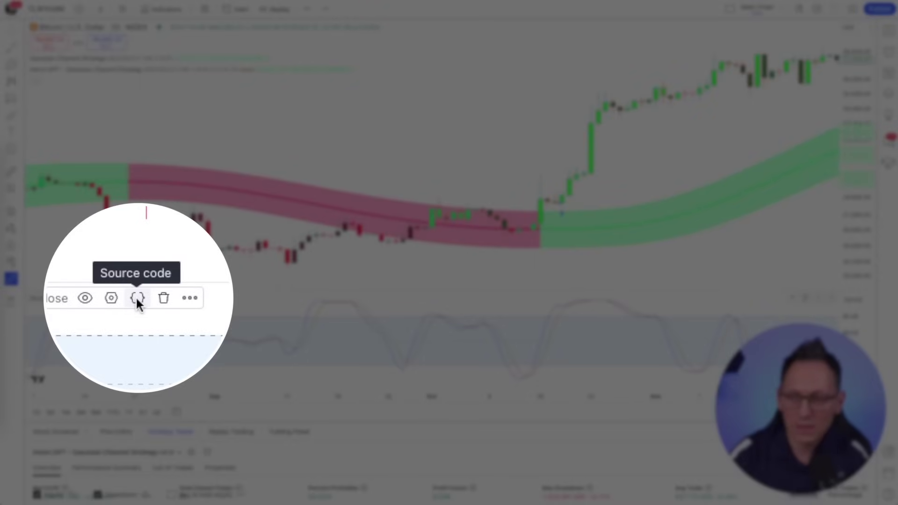
- Copy all 16 lines of the Stoch RSI source from Pine Editor, then select the prompt's indicator placeholder
click(111, 298)
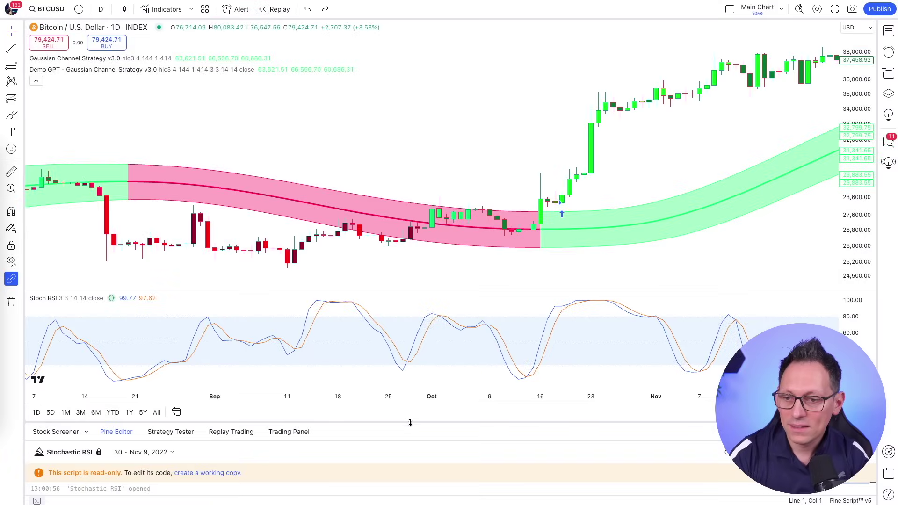
drag(409, 422, 419, 174)
drag(387, 435, 55, 241)
key(ctrl+c)
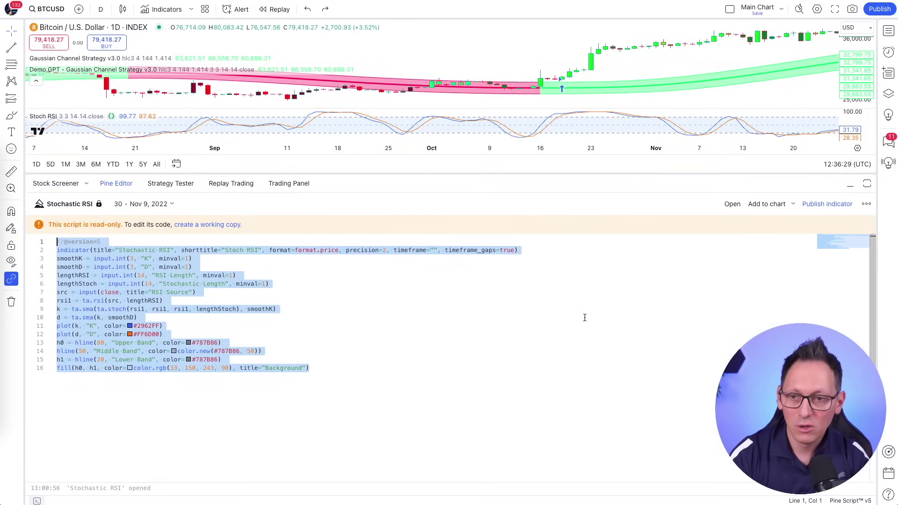
key(super+Tab)
drag(410, 205, 230, 206)
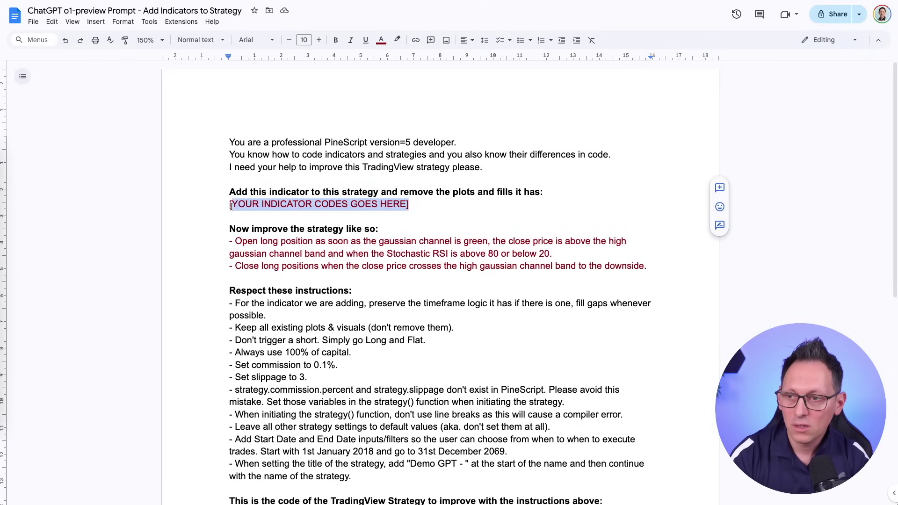
key(ctrl+v)
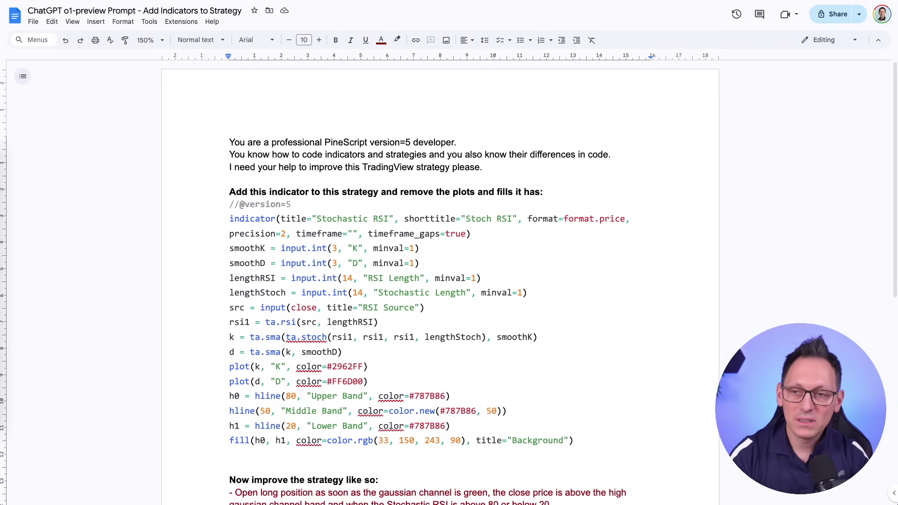
scroll(332, 241, down, 8)
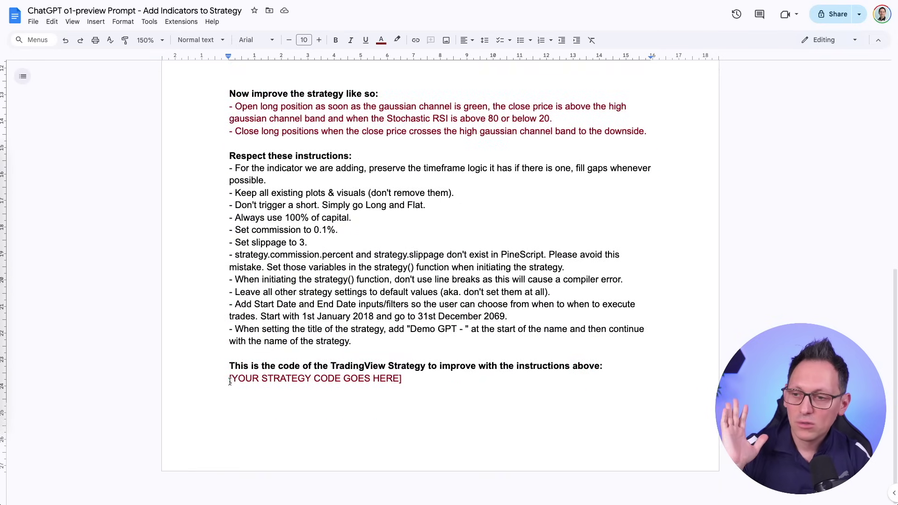
drag(231, 379, 402, 379)
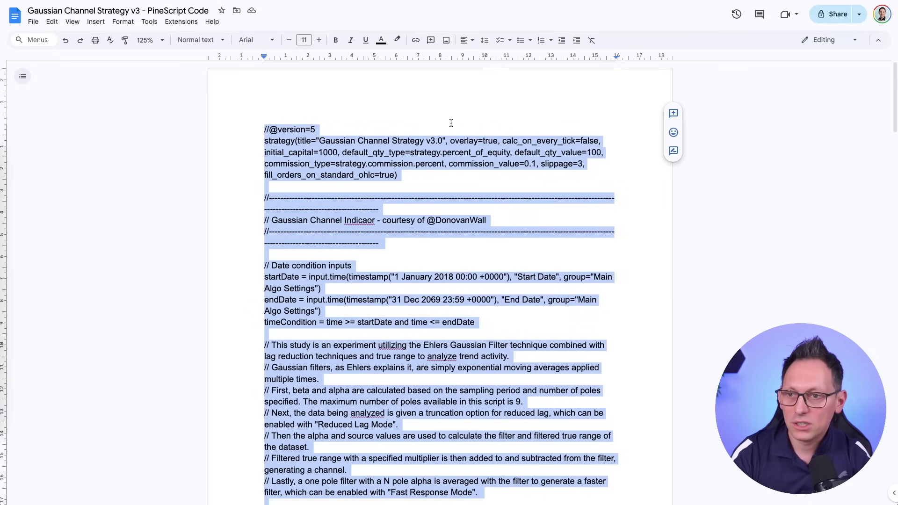
click(412, 122)
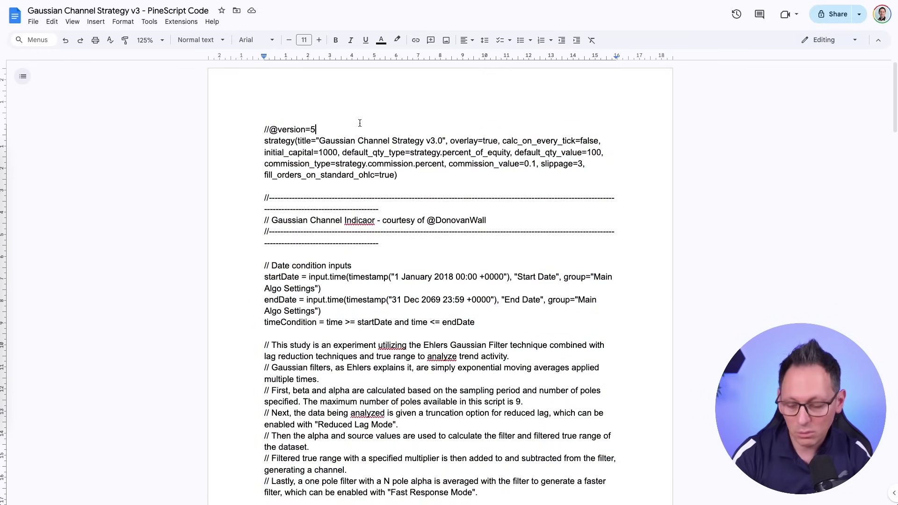
key(ctrl+a)
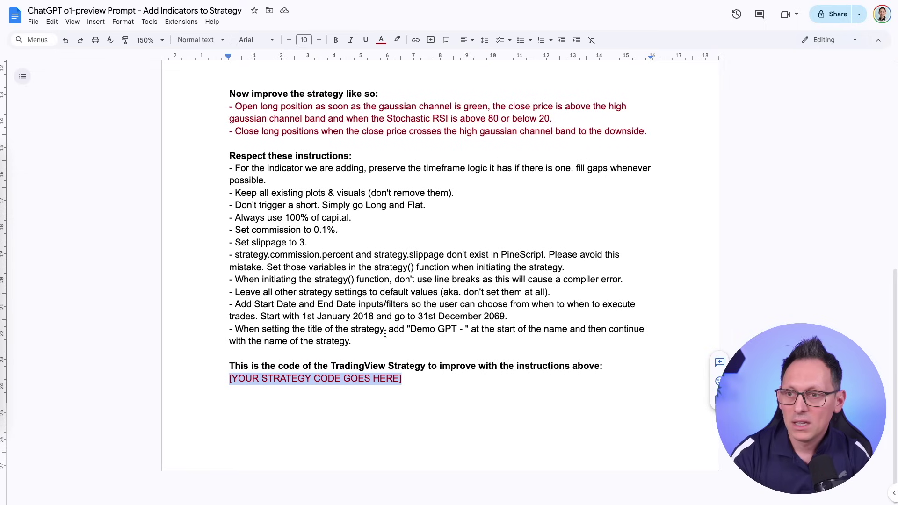
key(ctrl+v)
scroll(428, 280, up, 15)
scroll(439, 280, up, 20)
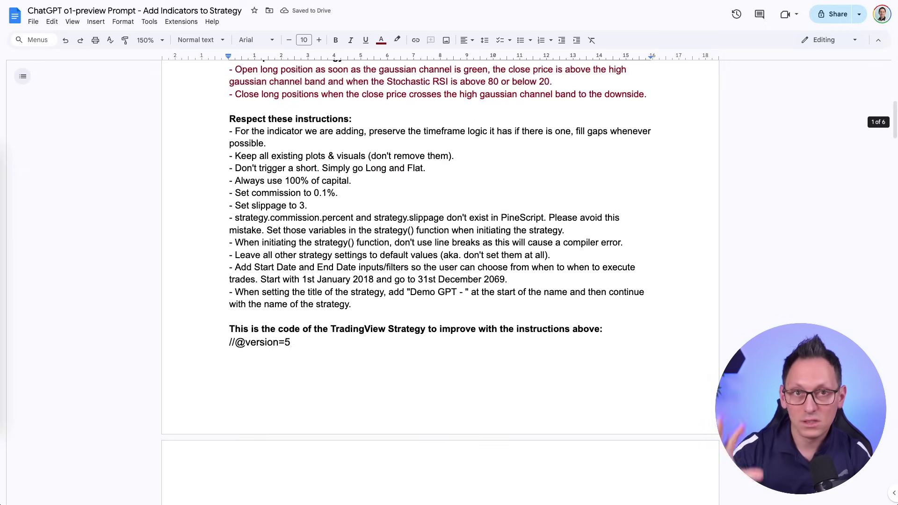
scroll(423, 369, up, 8)
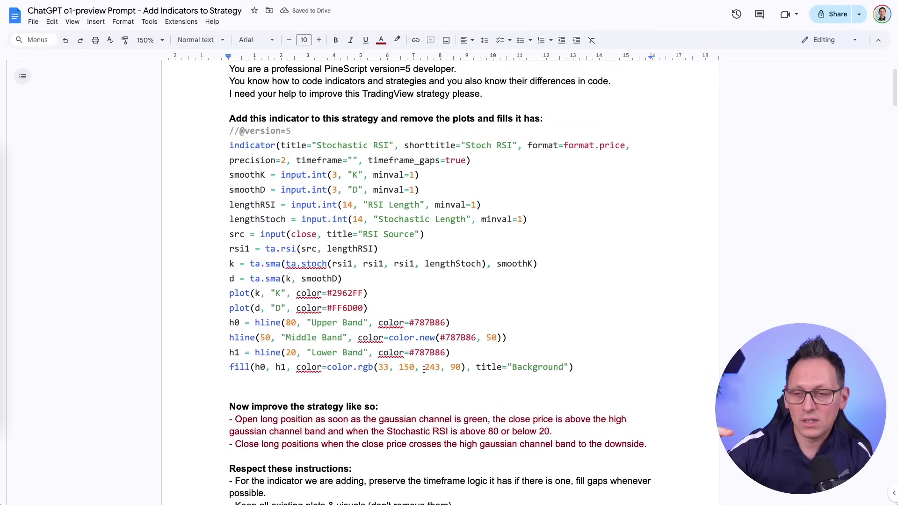
scroll(423, 370, down, 4)
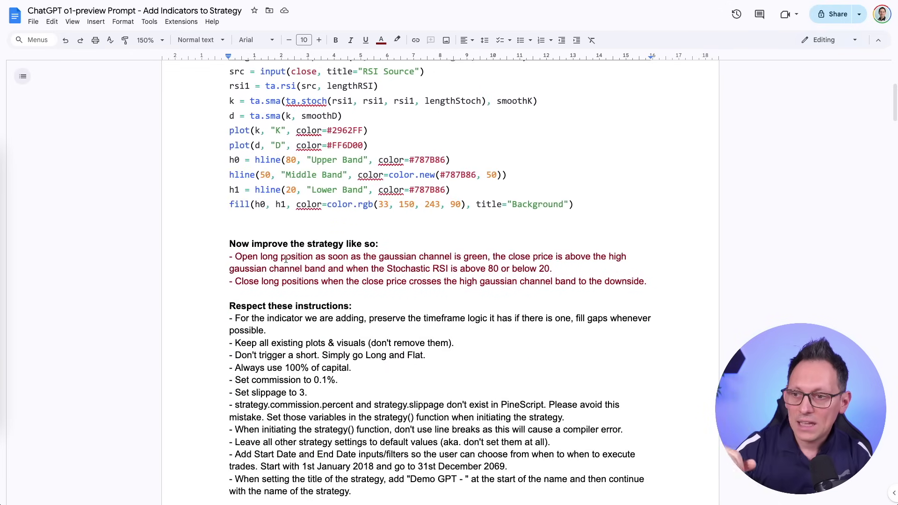
drag(228, 256, 644, 283)
click(651, 283)
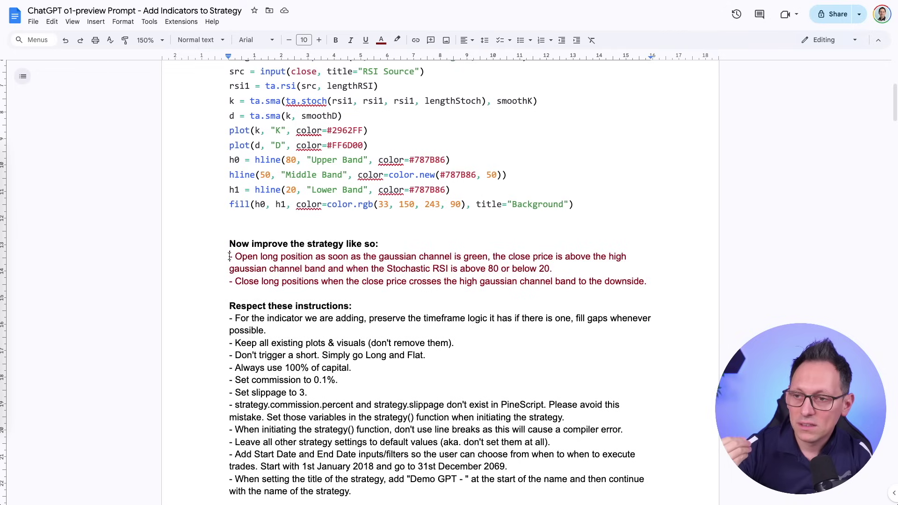
drag(229, 256, 608, 278)
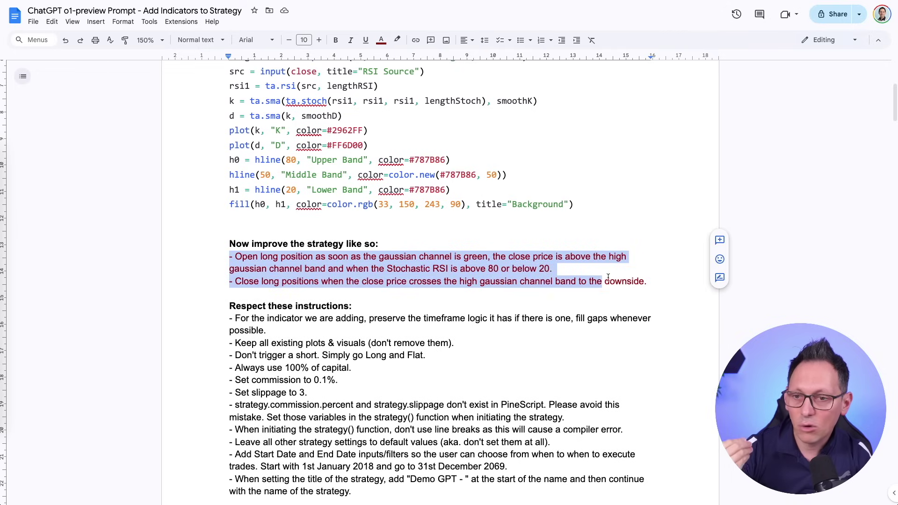
click(650, 282)
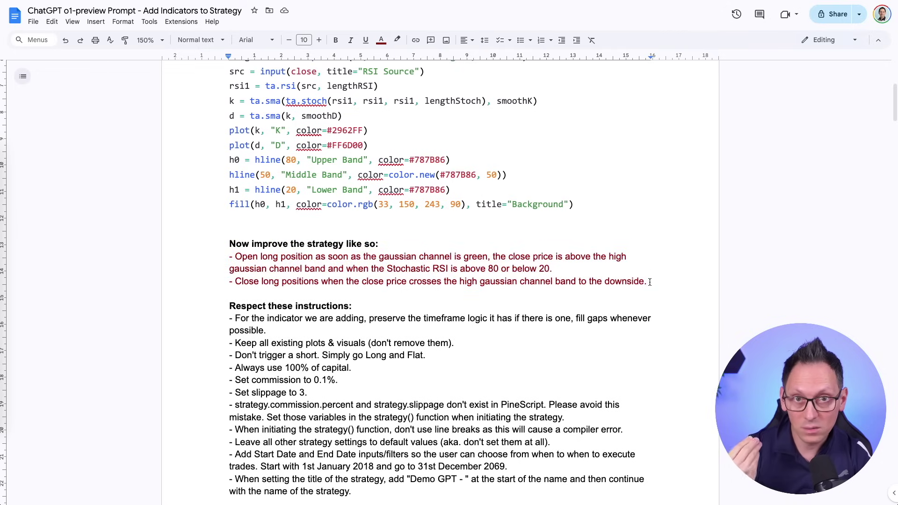
drag(234, 257, 311, 256)
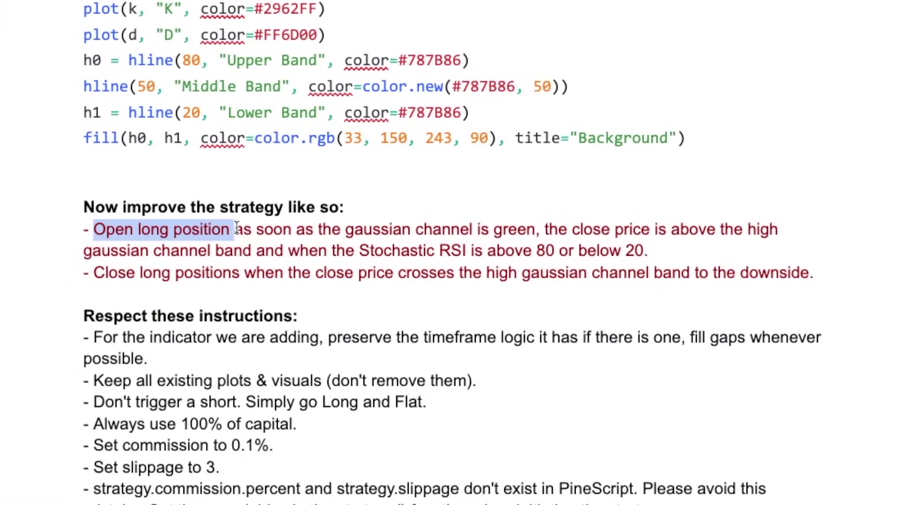
drag(237, 230, 531, 233)
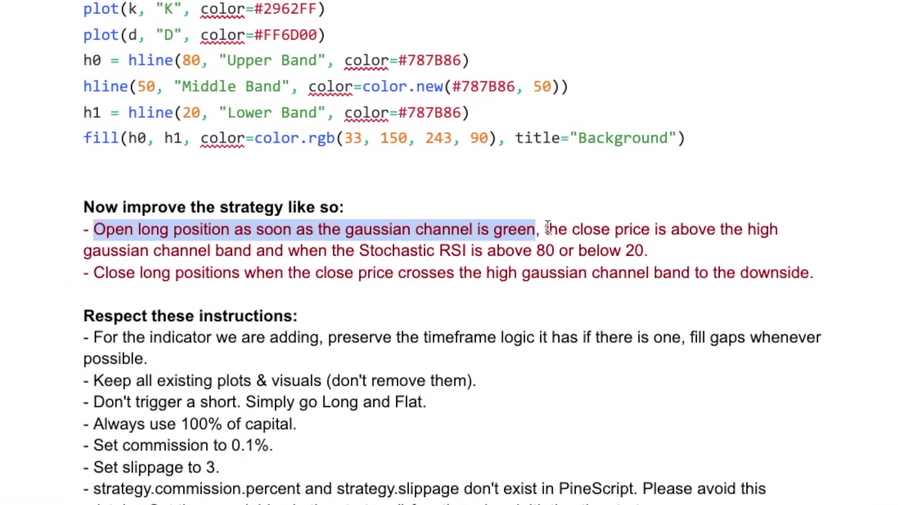
drag(546, 231, 256, 249)
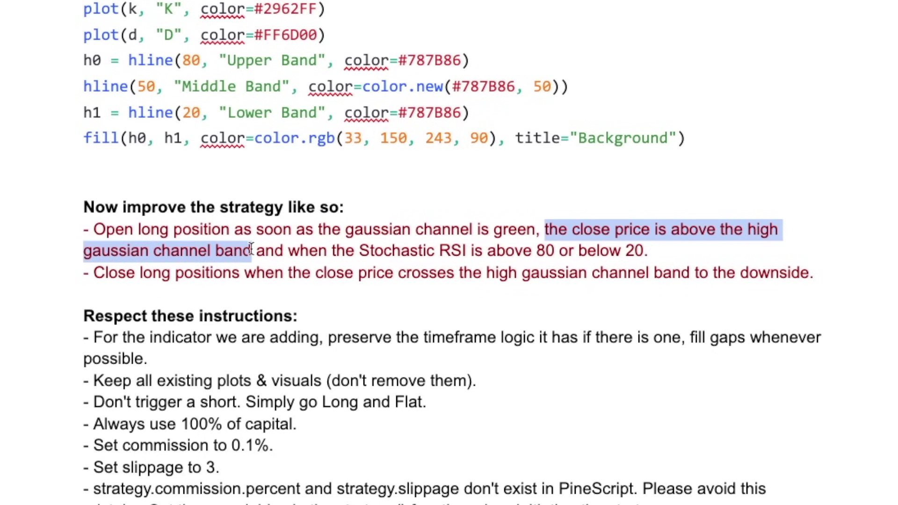
click(318, 240)
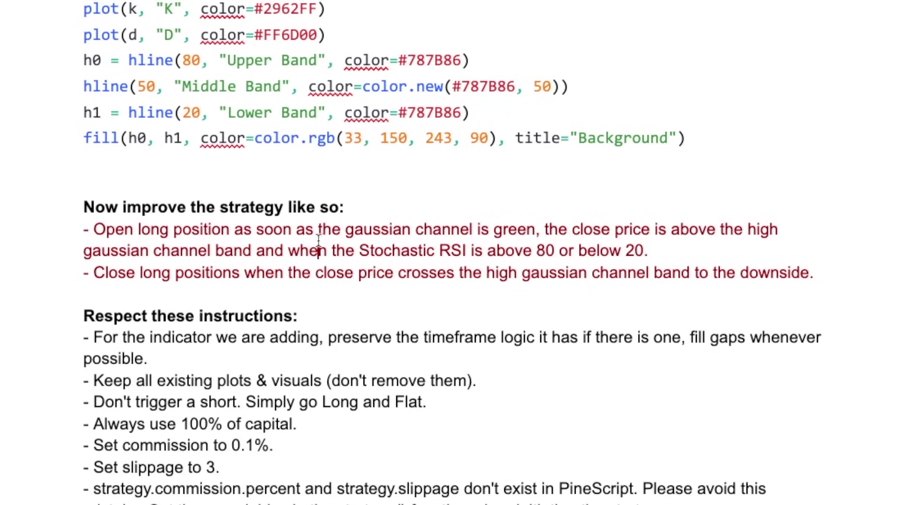
drag(142, 229, 242, 230)
click(245, 229)
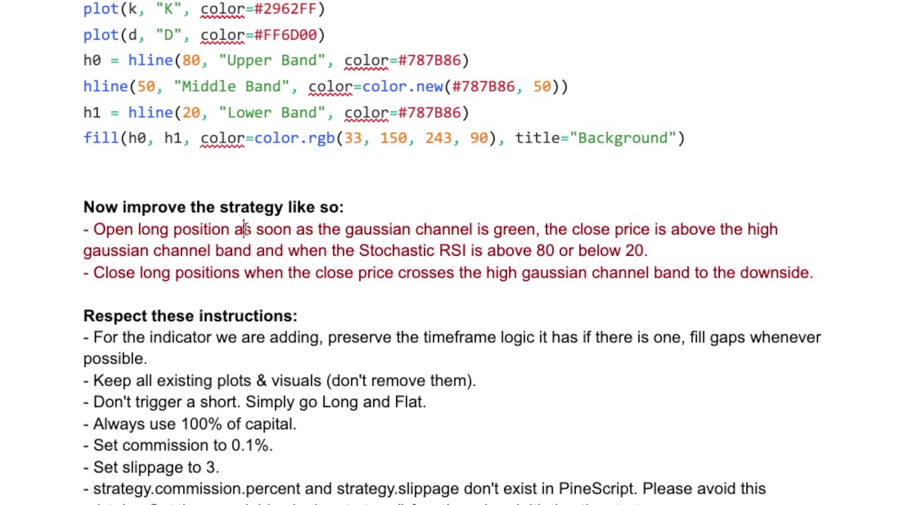